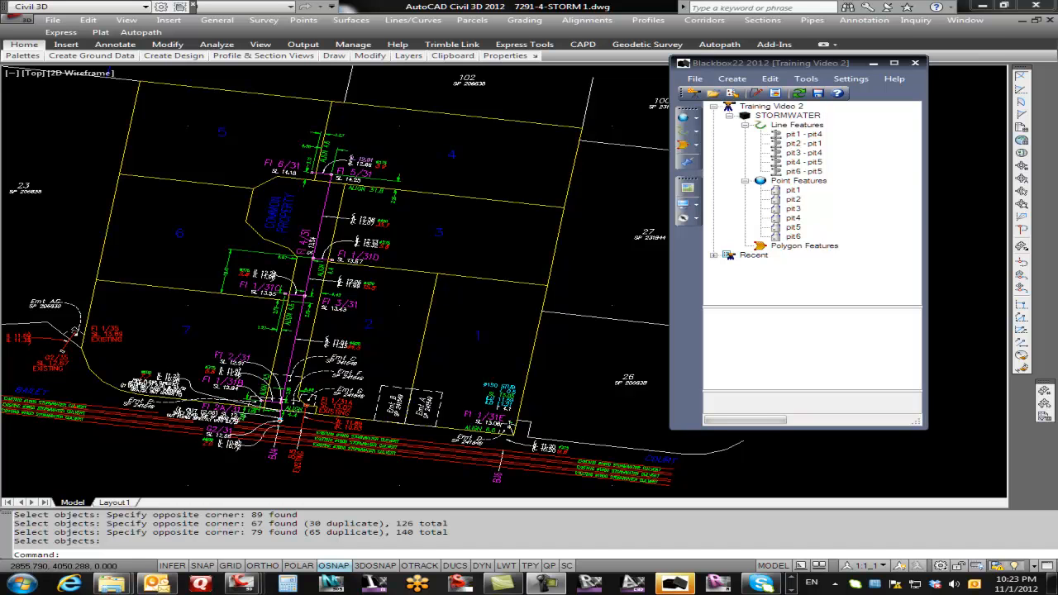
left_click(309, 214)
scroll(311, 187, "up", 3)
middle_click_drag(291, 180, 309, 255)
scroll(278, 217, "up", 2)
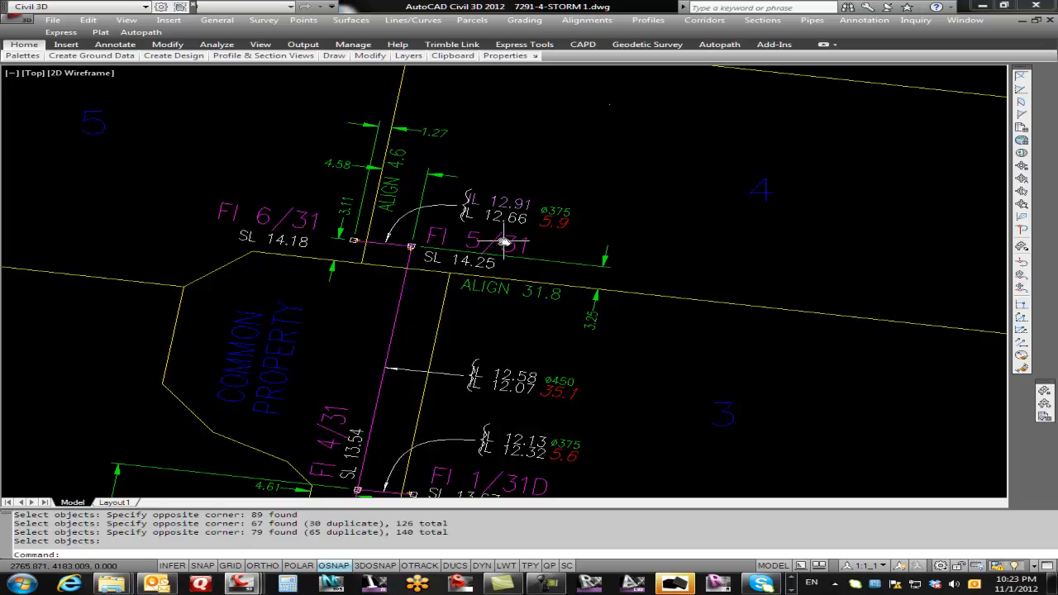
scroll(422, 242, "down", 2)
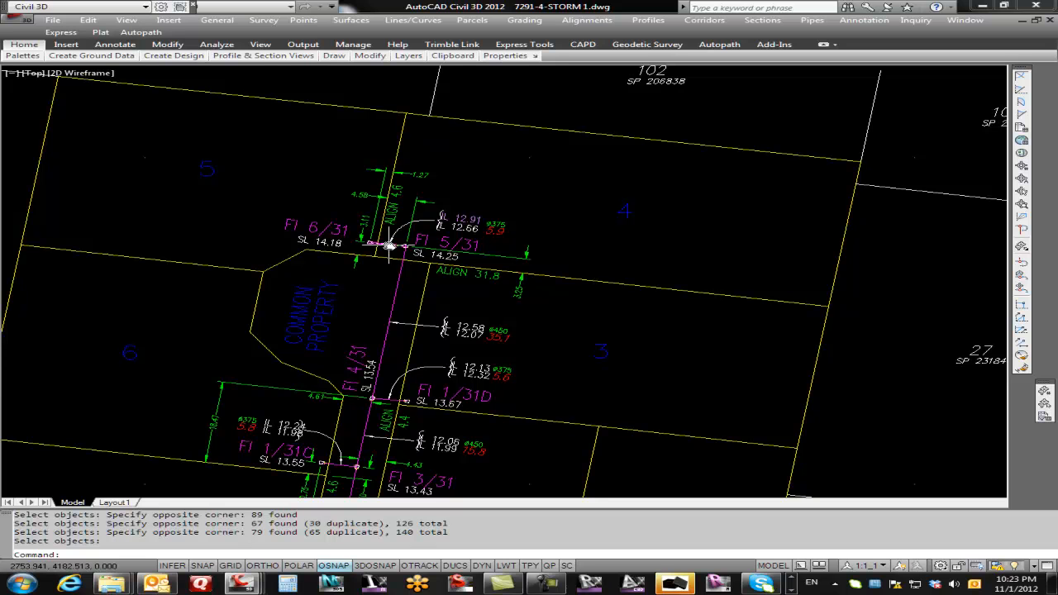
Switch to Blackbox22 and open the settings for capturing property values from drawing text.
left_click(675, 584)
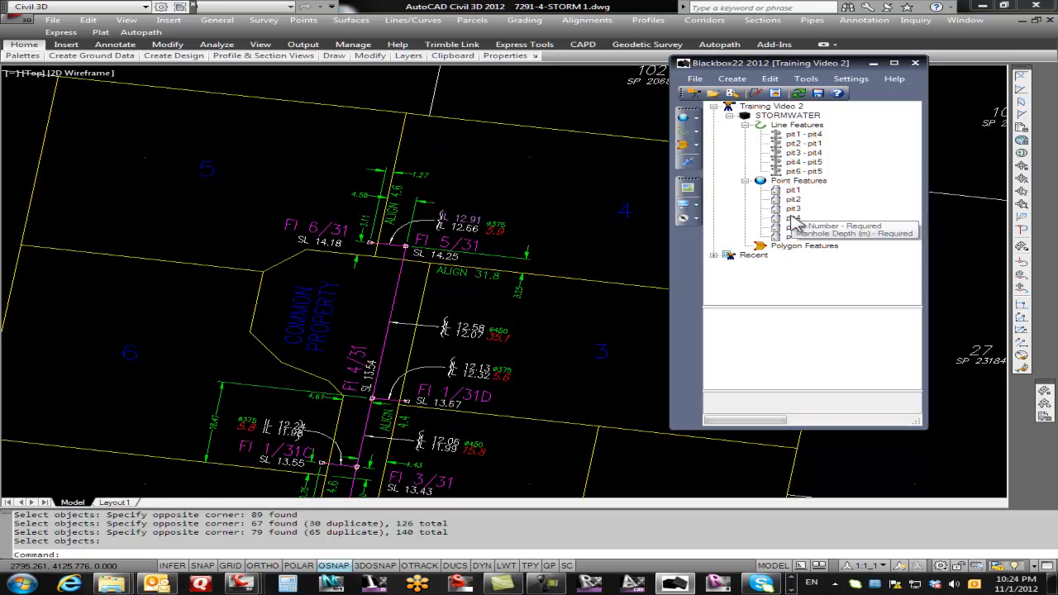
left_click(697, 205)
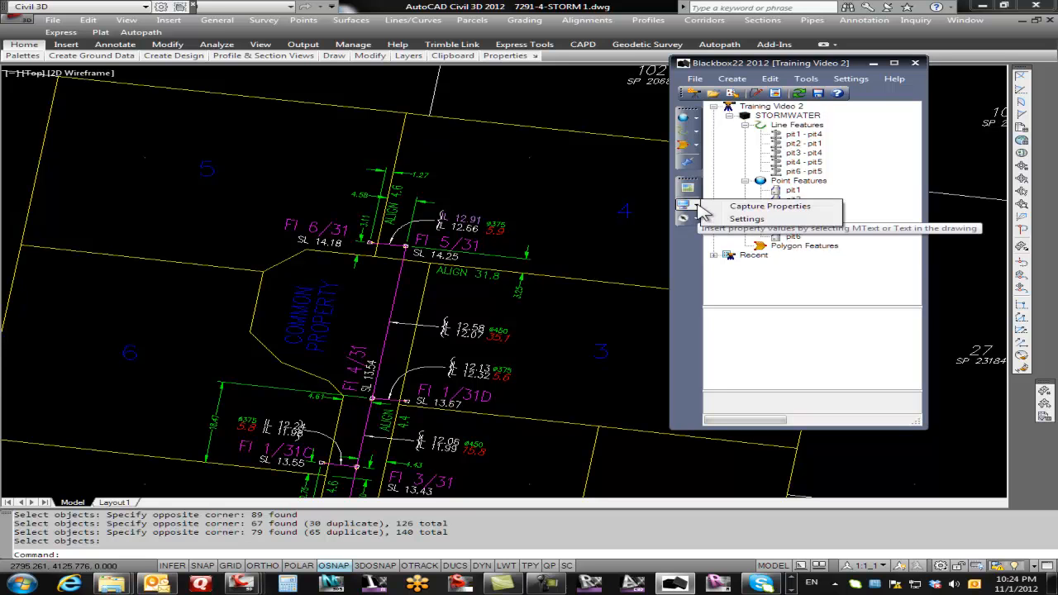
left_click(743, 220)
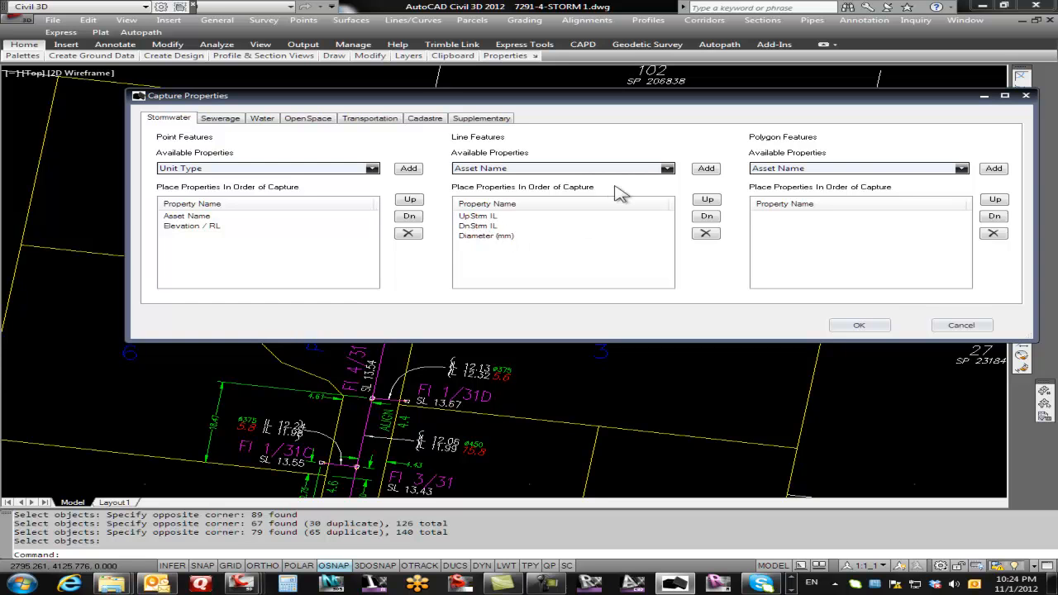
Add Slope % to the Stormwater line features' capture list, remove it again, and accept the settings.
left_click(667, 169)
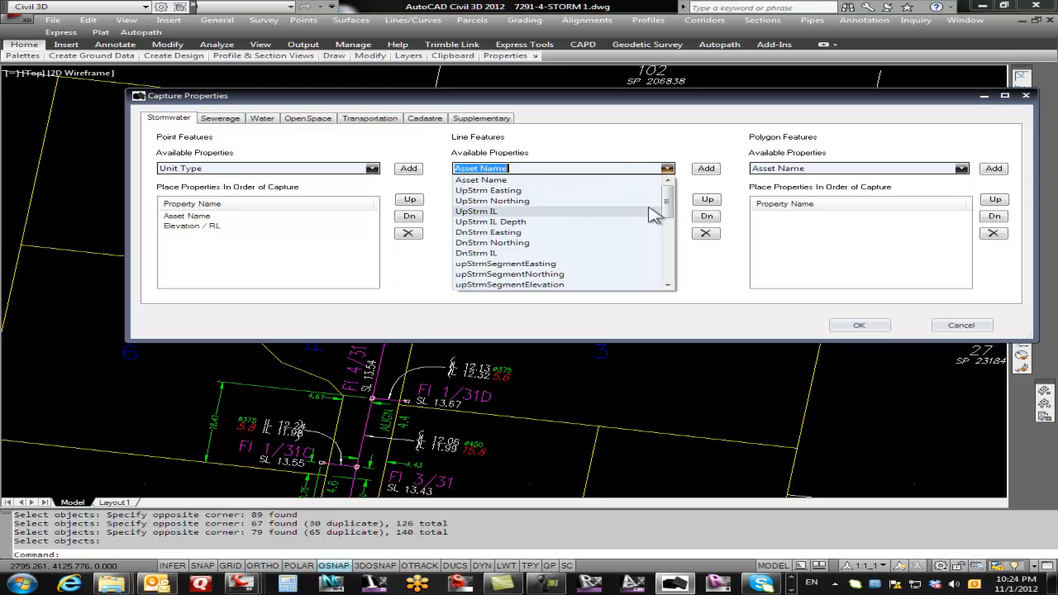
left_click_drag(671, 201, 671, 252)
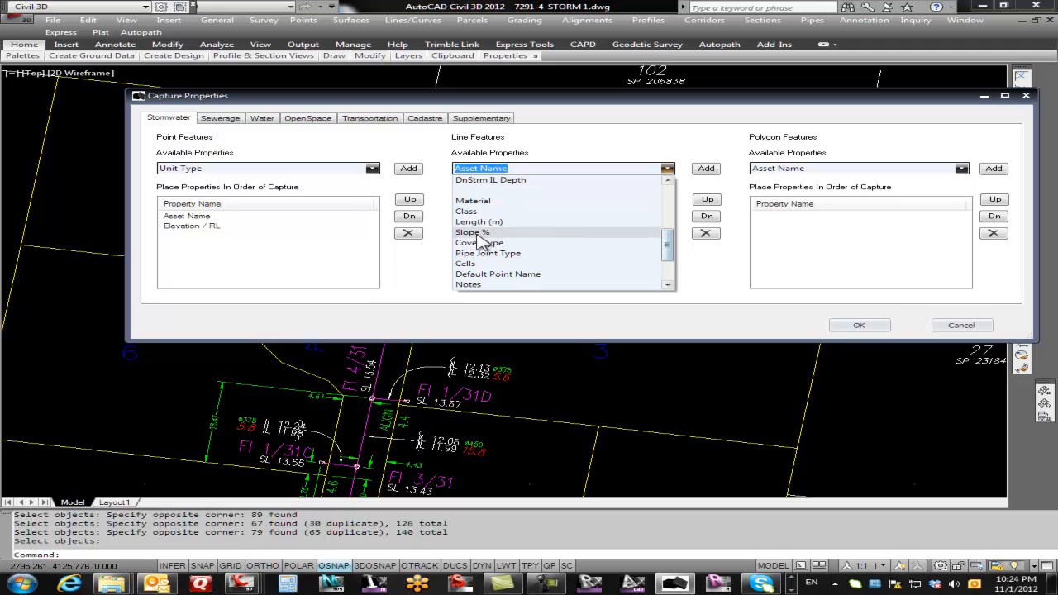
left_click(483, 234)
left_click(706, 168)
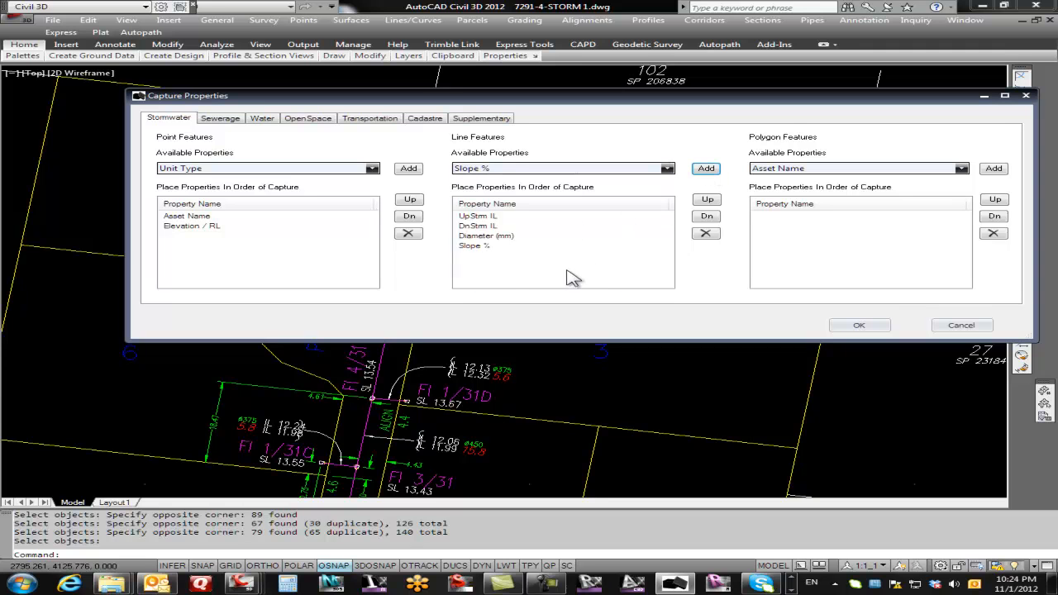
left_click(474, 247)
left_click(707, 236)
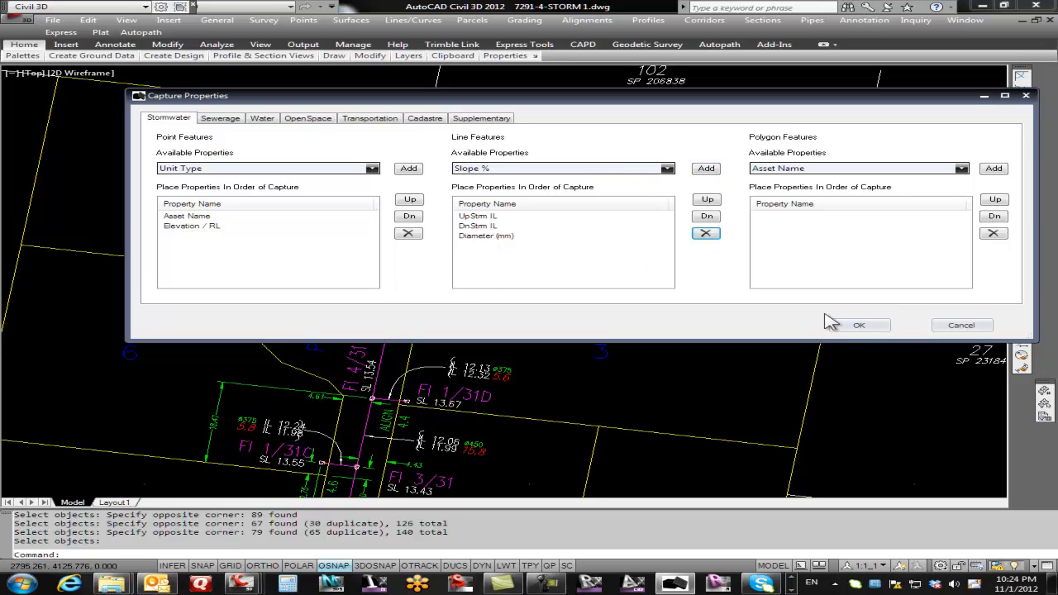
left_click(860, 326)
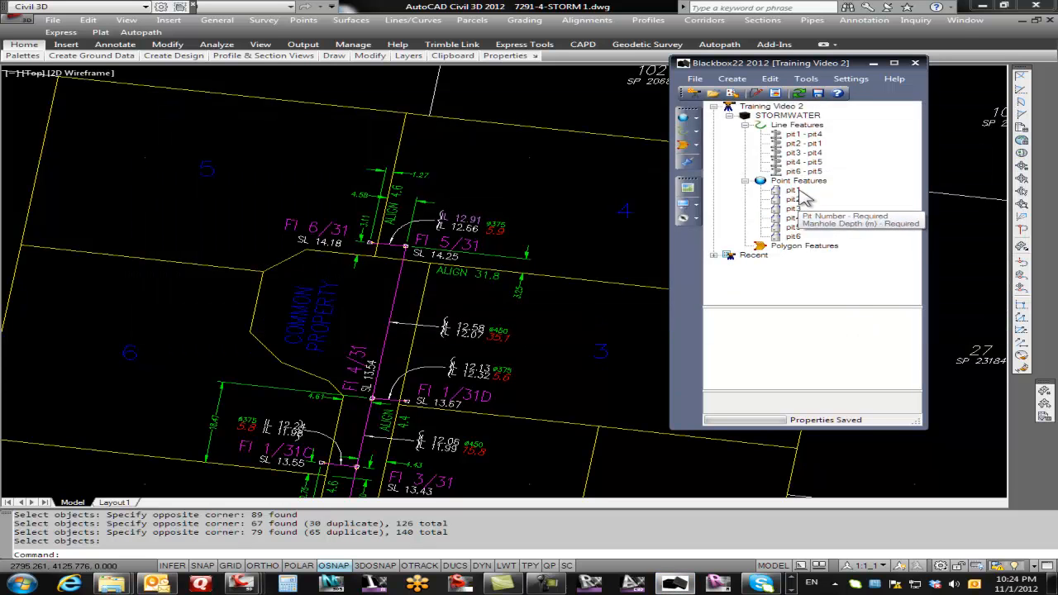
Start capturing properties and assign the pit beside label FI 6/31 that asset name and elevation SL 14.18 from the drawing text.
left_click(687, 205)
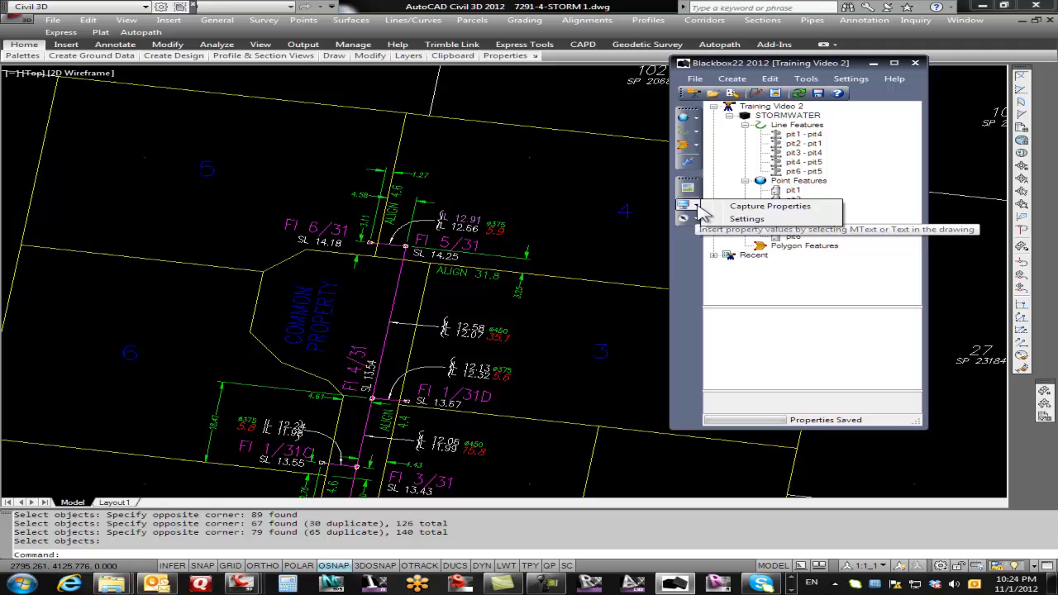
left_click(752, 208)
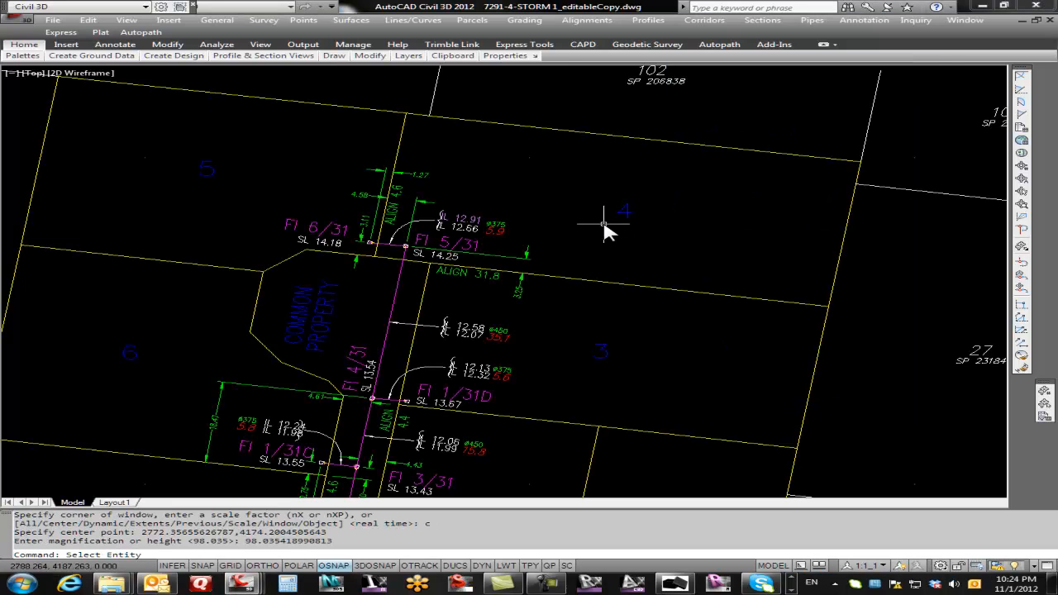
scroll(372, 242, "up", 4)
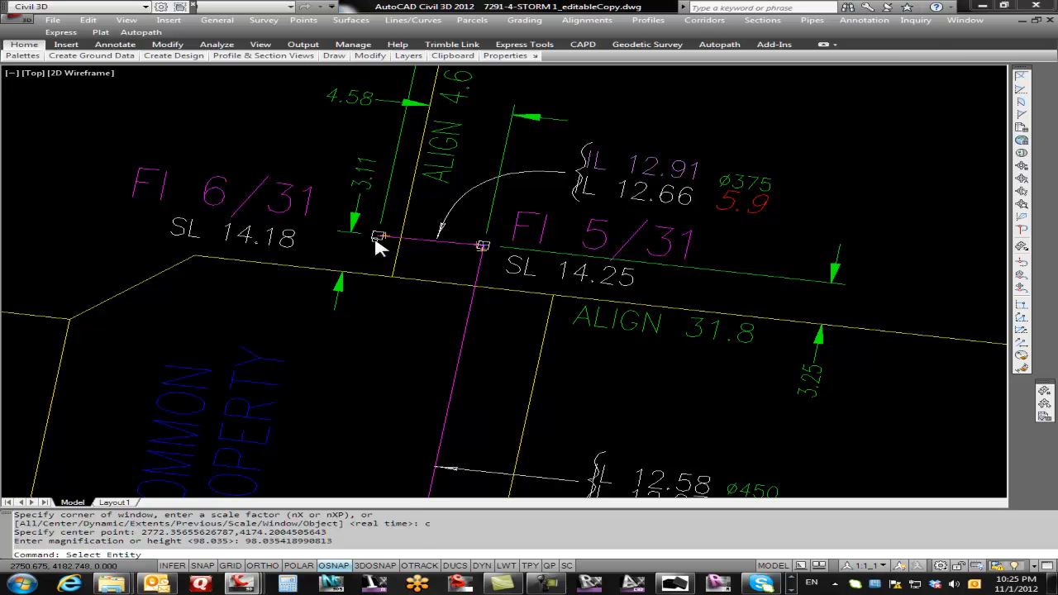
left_click(376, 240)
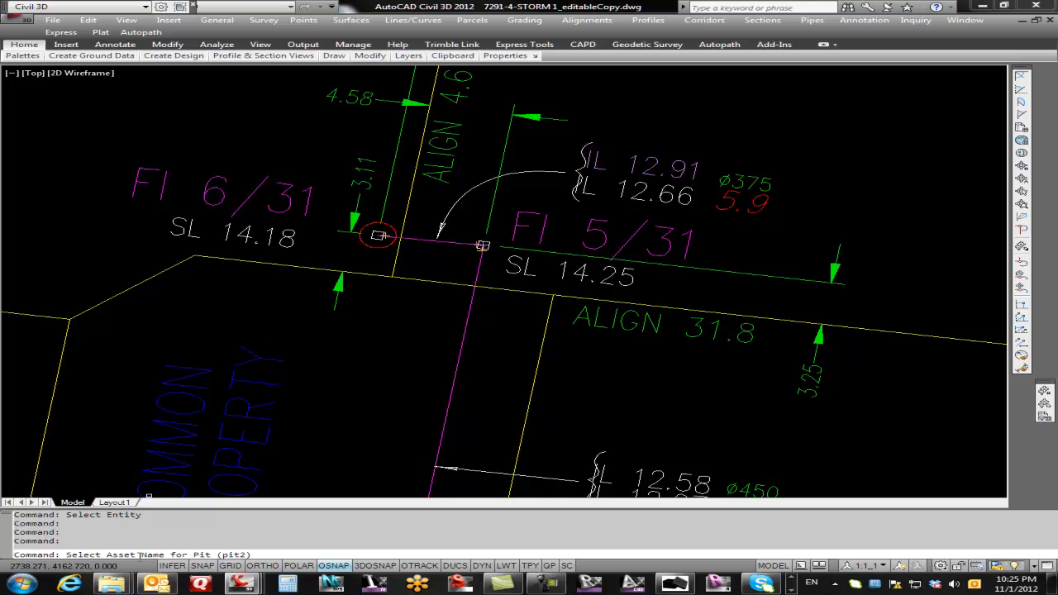
left_click(256, 191)
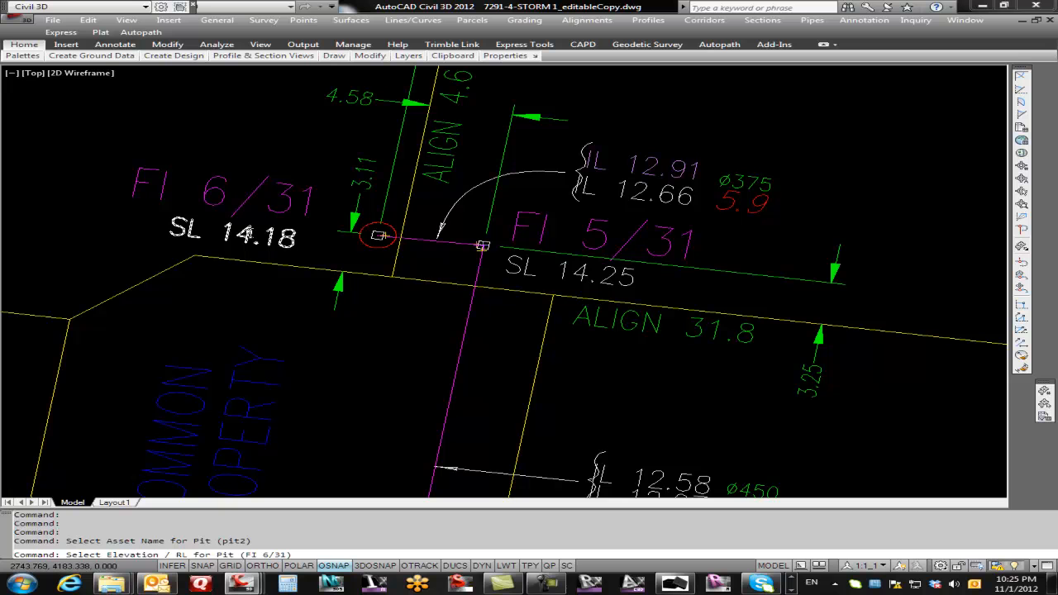
left_click(248, 235)
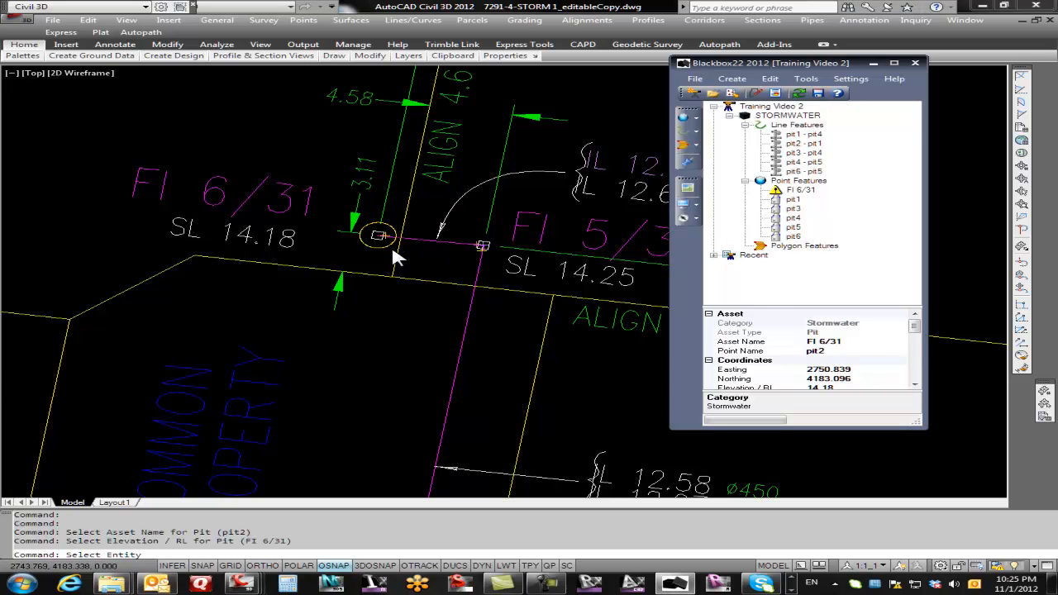
Capture asset name FI 5/31 and elevation SL 14.25 for the pit at the other end of the short northern pipe.
scroll(438, 261, "up", 5)
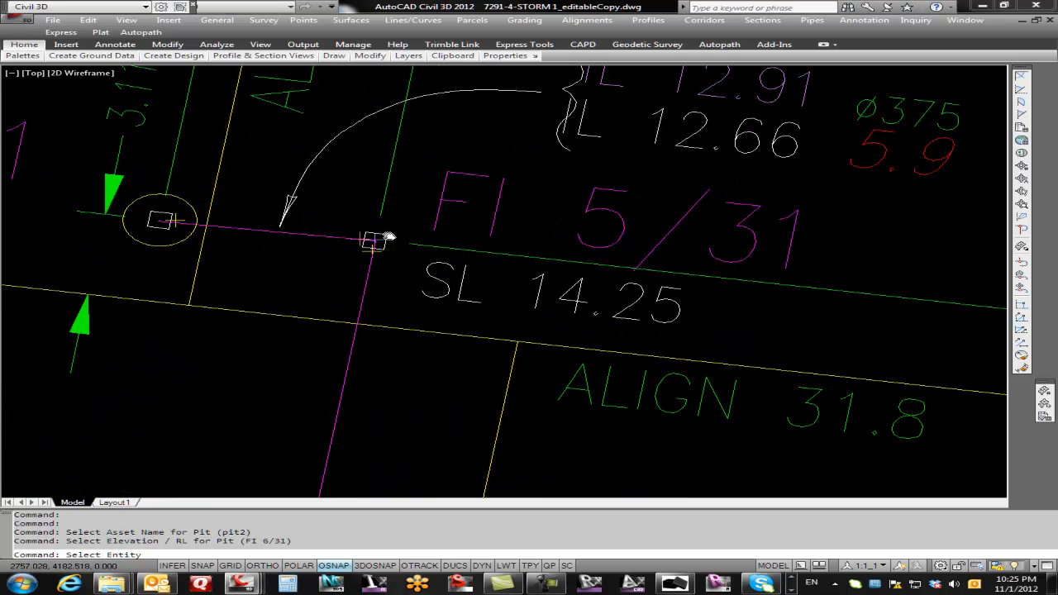
left_click(374, 240)
scroll(406, 266, "down", 3)
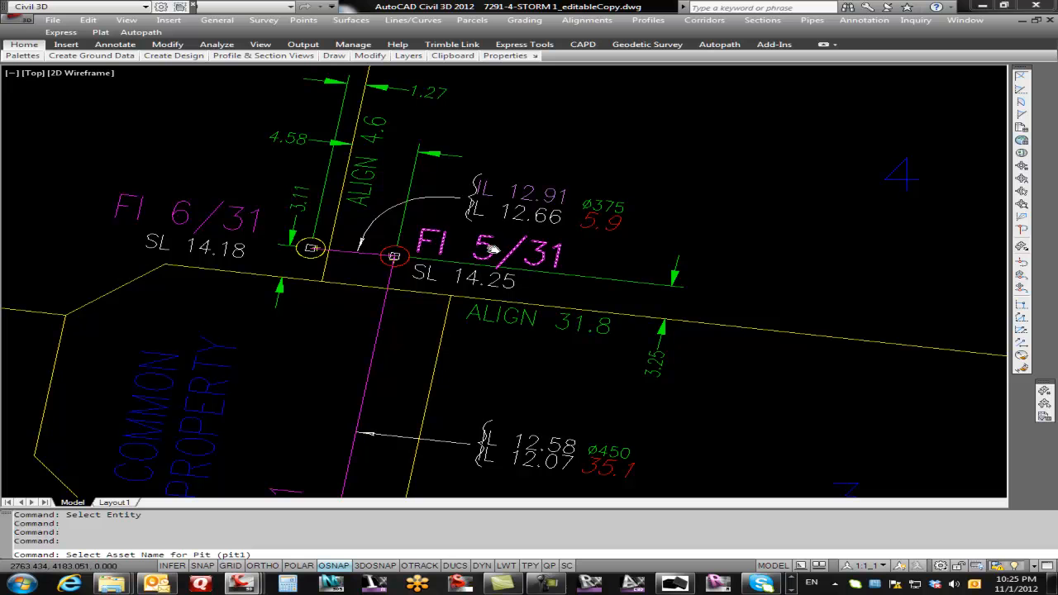
left_click(490, 246)
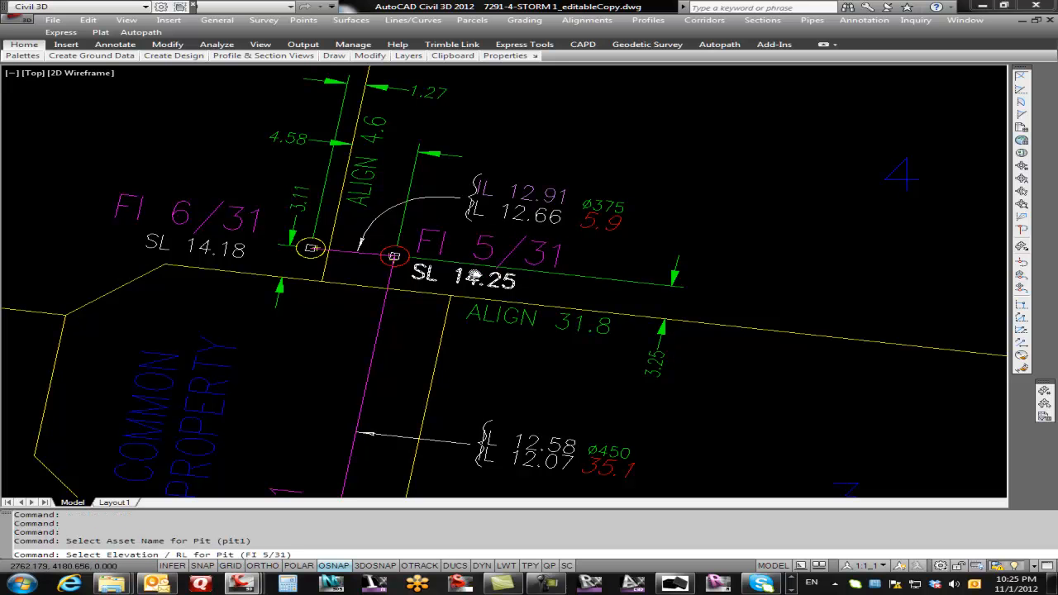
left_click(474, 275)
Capture asset name FI 4/31 and elevation SL 13.54 for the main-line pit beside the common property's lower corner.
scroll(425, 237, "down", 4)
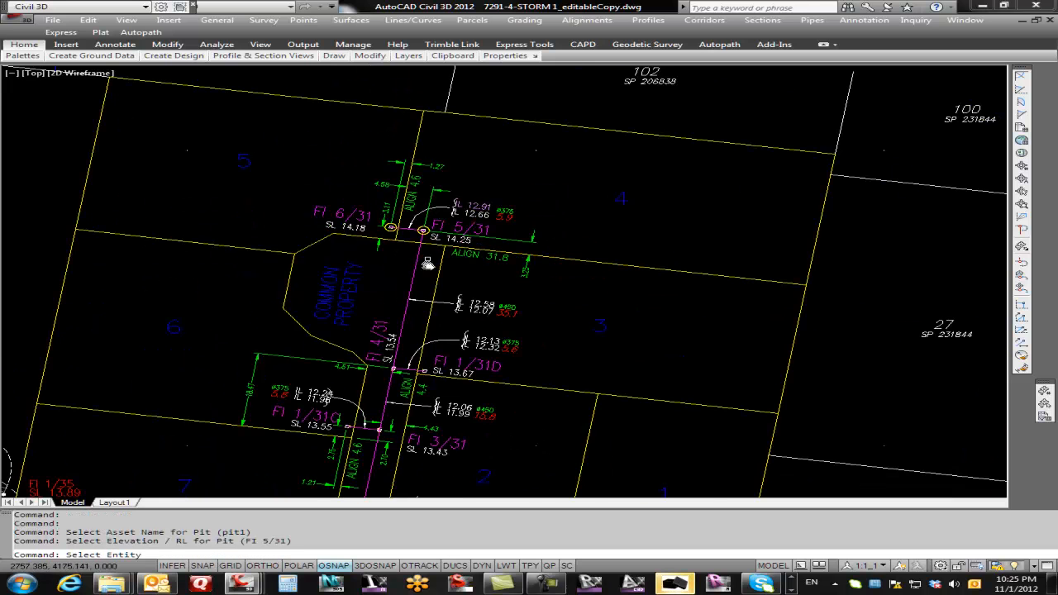
scroll(386, 249, "up", 8)
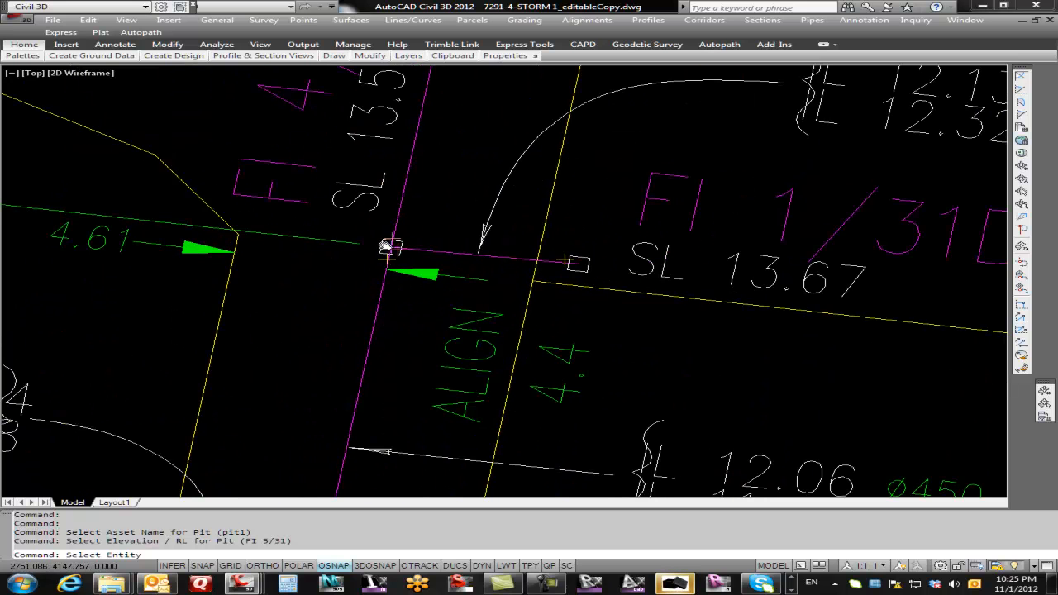
left_click(386, 246)
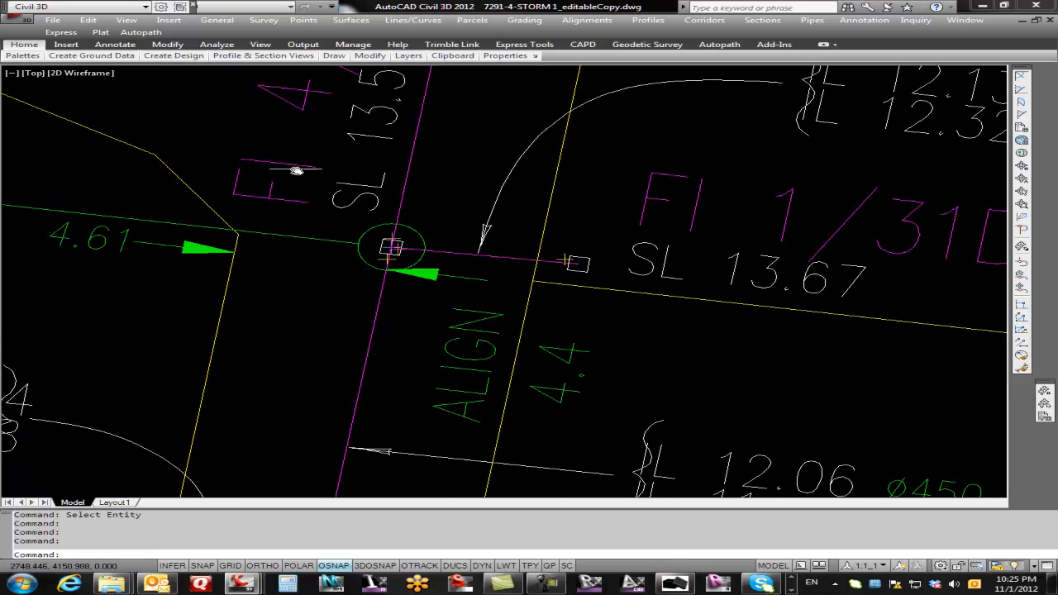
left_click(332, 178)
left_click(344, 184)
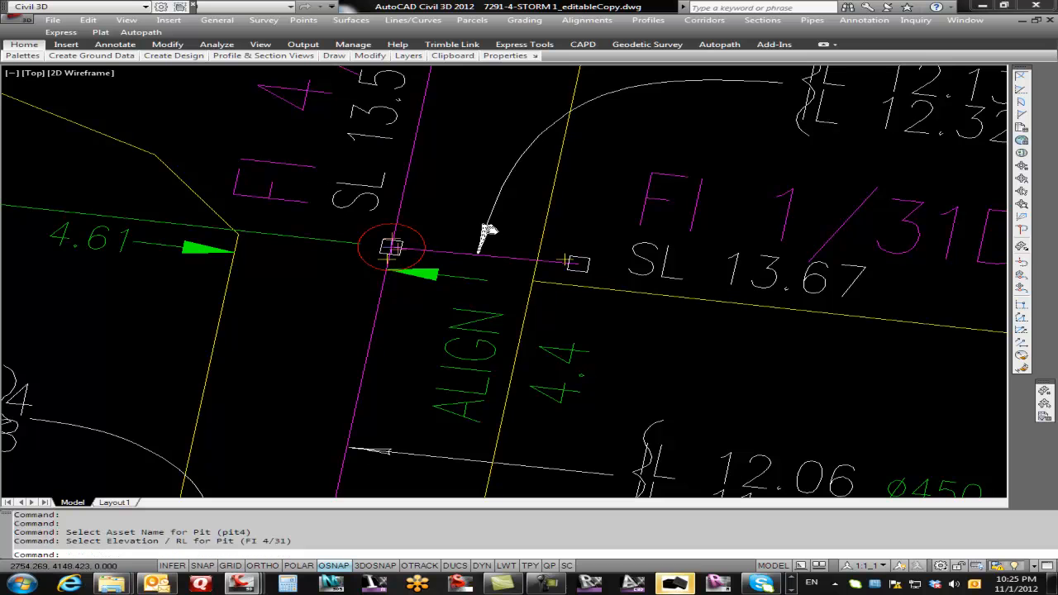
Capture asset name FI 1/31D and elevation SL 13.67 for the side pit just east of FI 4/31.
left_click(581, 262)
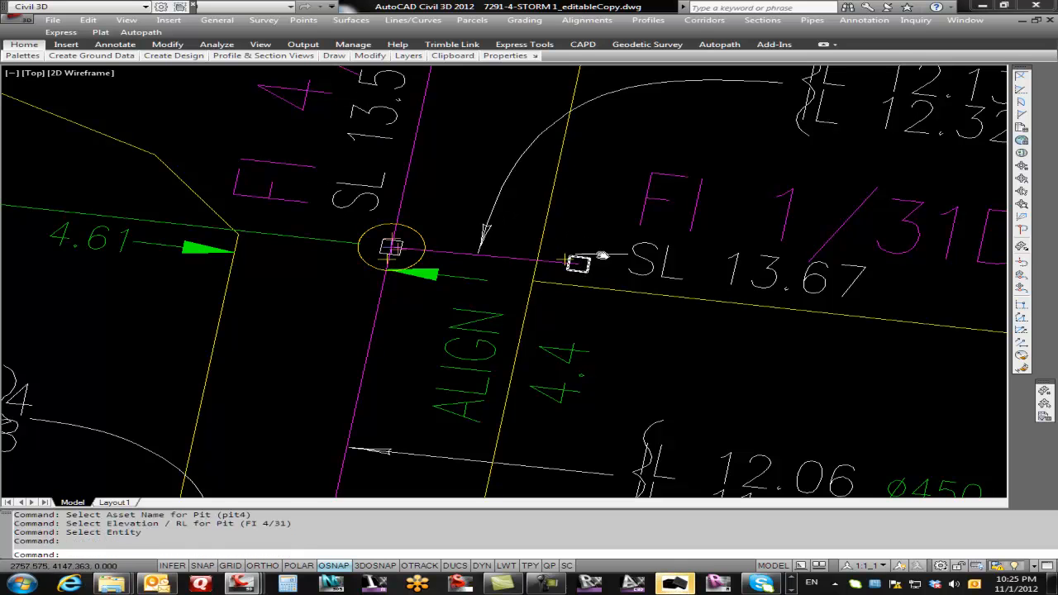
left_click(693, 223)
left_click(666, 255)
Capture asset name FI 3/31 and elevation SL 13.43 for the next main-line pit south of FI 4/31.
scroll(541, 273, "down", 4)
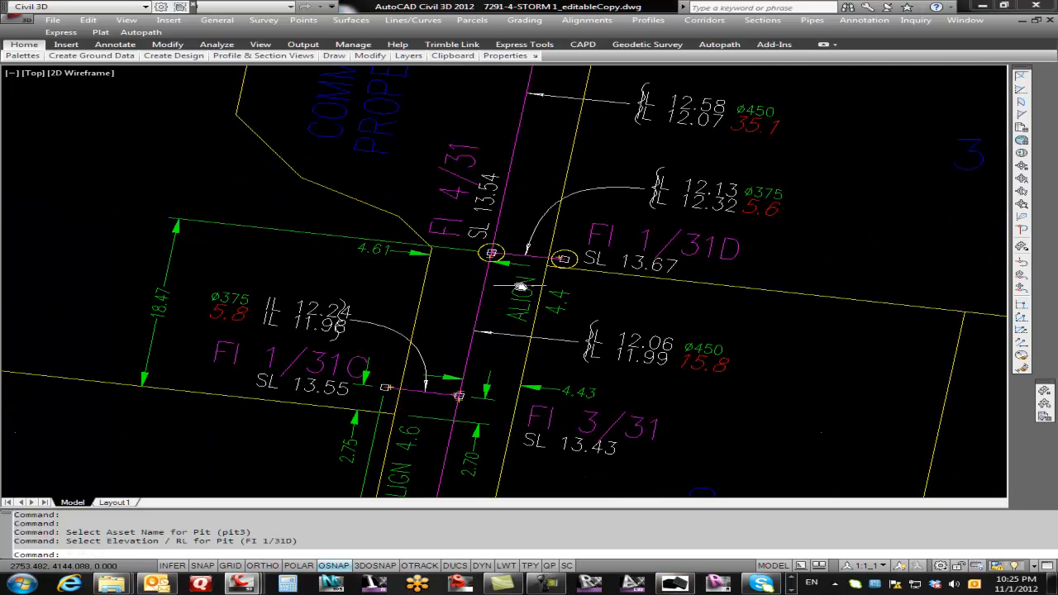
middle_click_drag(538, 273, 526, 171)
scroll(441, 296, "up", 5)
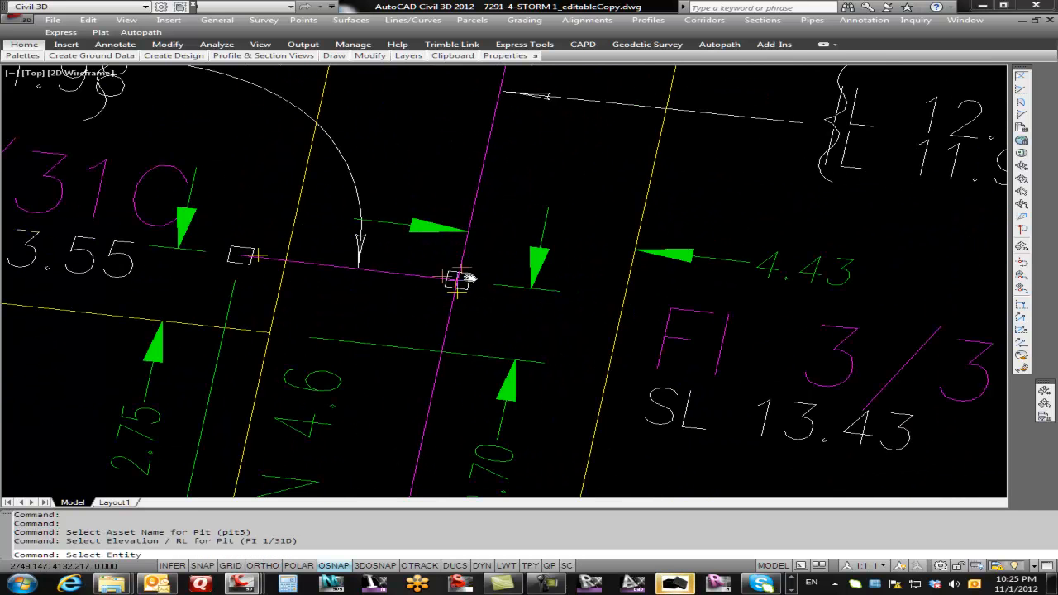
left_click(457, 280)
scroll(463, 277, "down", 3)
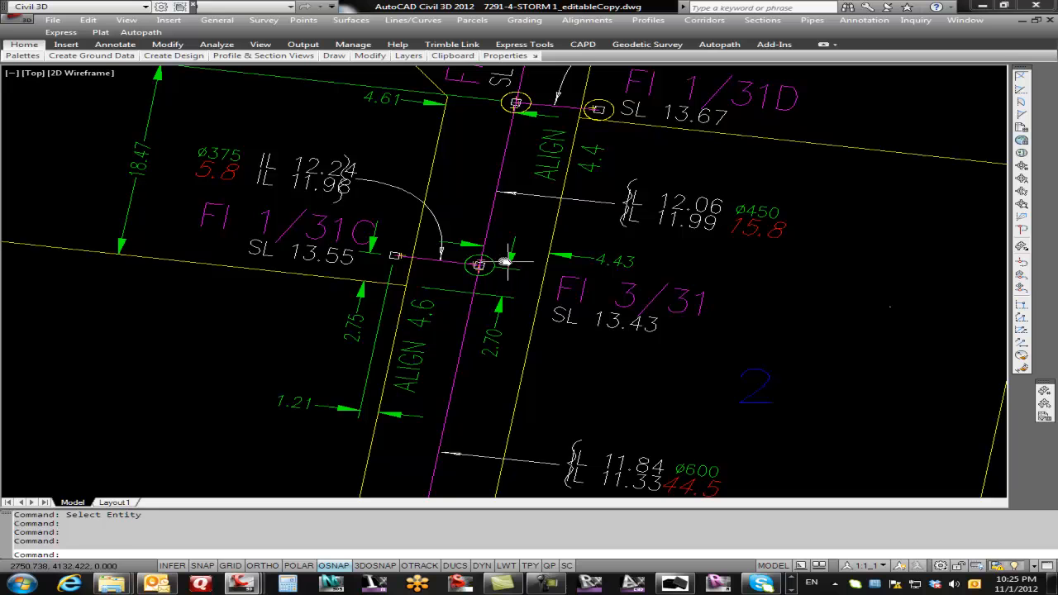
left_click(571, 283)
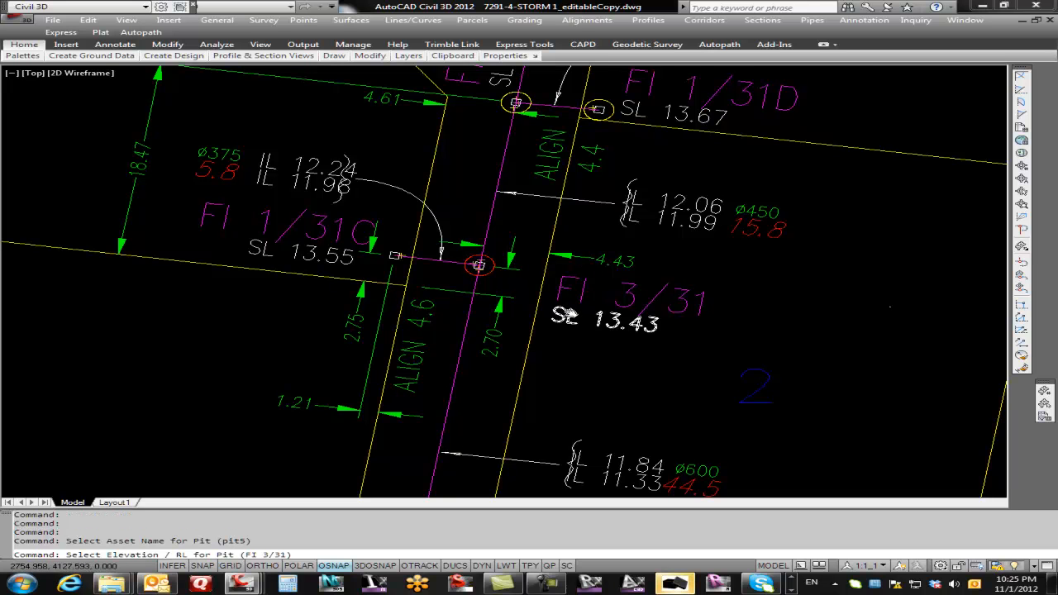
left_click(564, 314)
Capture asset name FI 1/31C and elevation SL 13.55 for the side pit just west of FI 3/31.
scroll(396, 256, "up", 2)
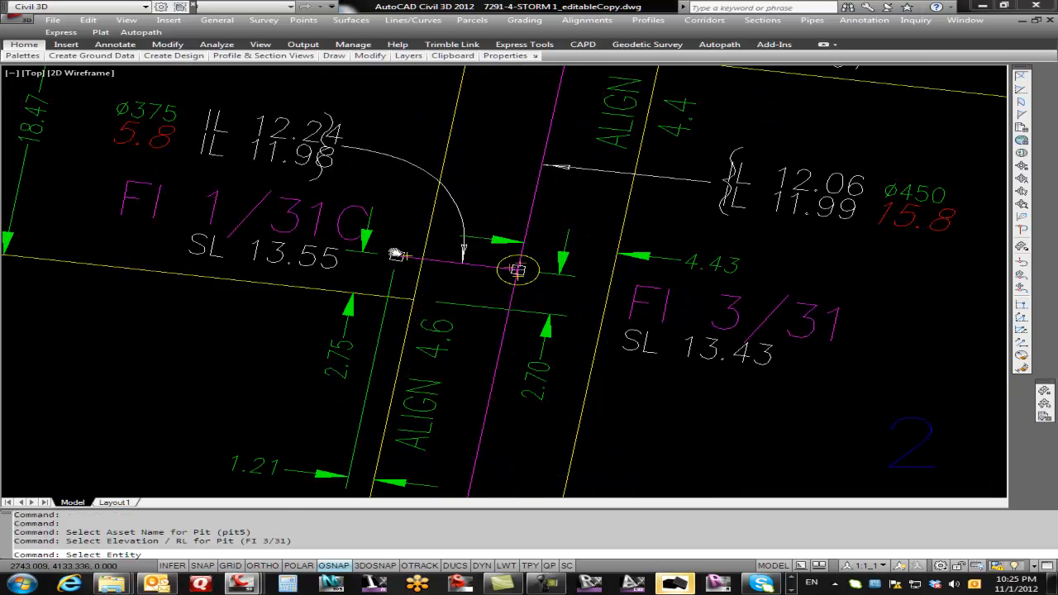
left_click(398, 255)
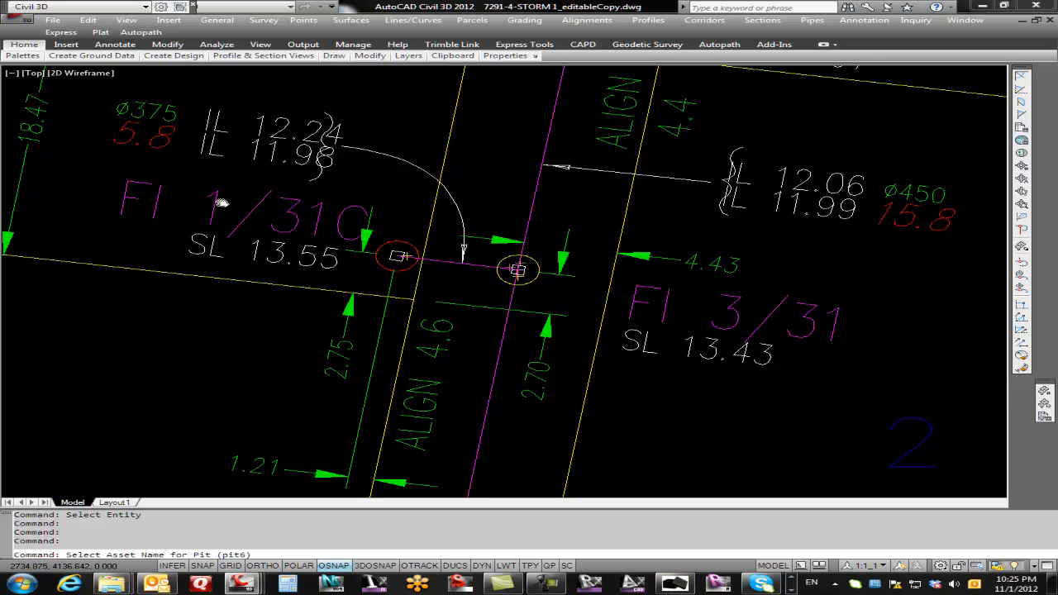
left_click(231, 238)
left_click(236, 240)
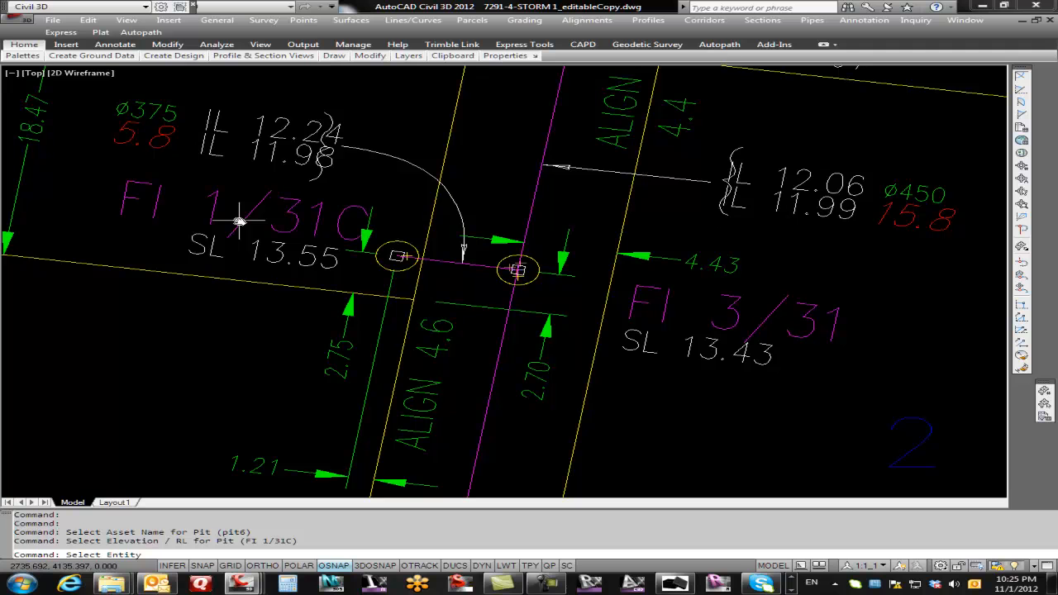
Capture upstream IL 12.24, downstream IL 11.98 and diameter 375 mm for the pipe between pits FI 1/31C and FI 3/31.
left_click(449, 263)
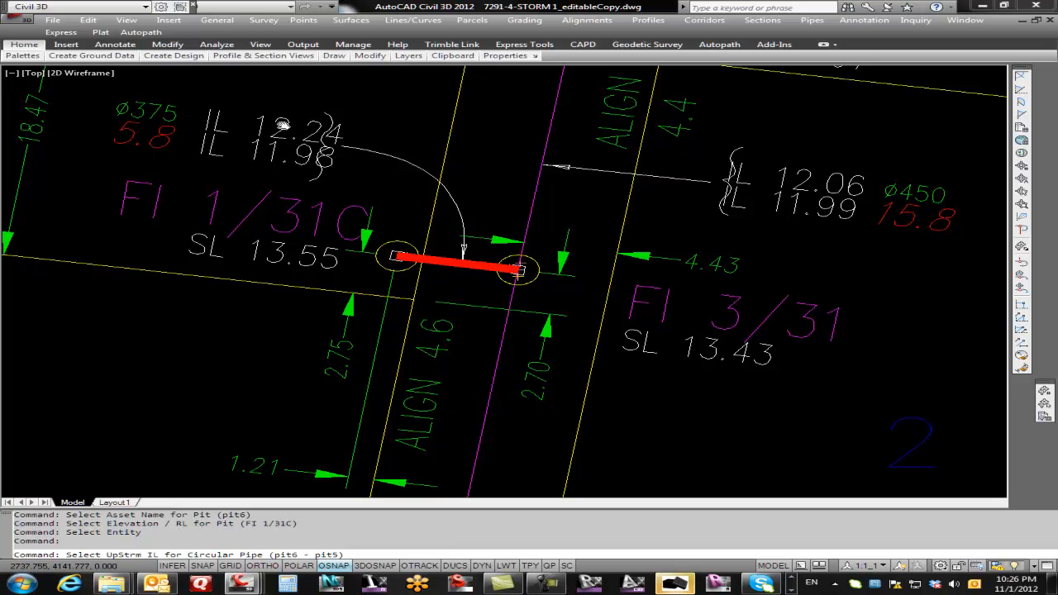
left_click(286, 130)
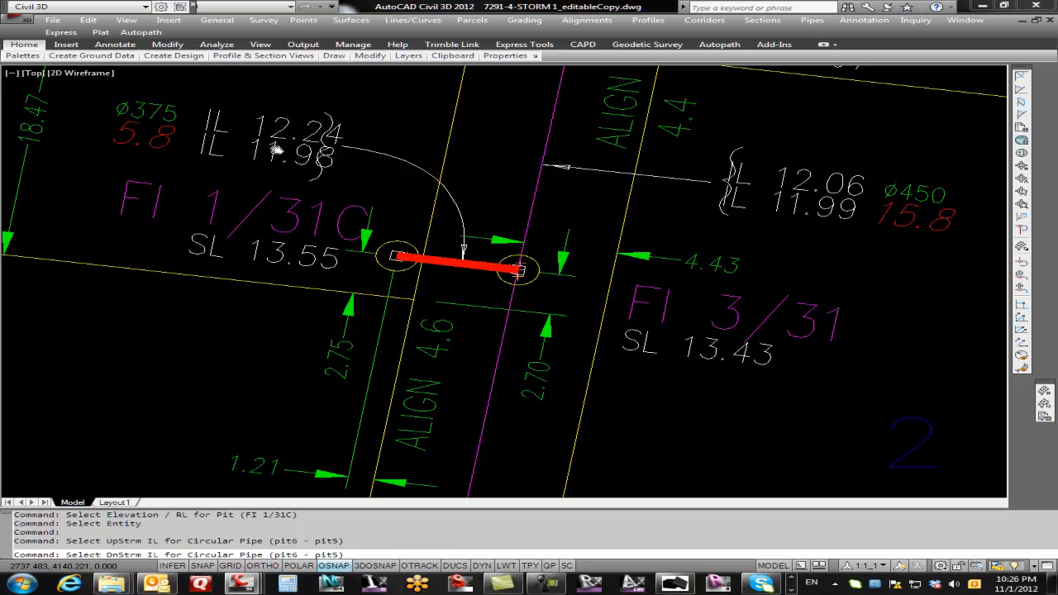
left_click(273, 149)
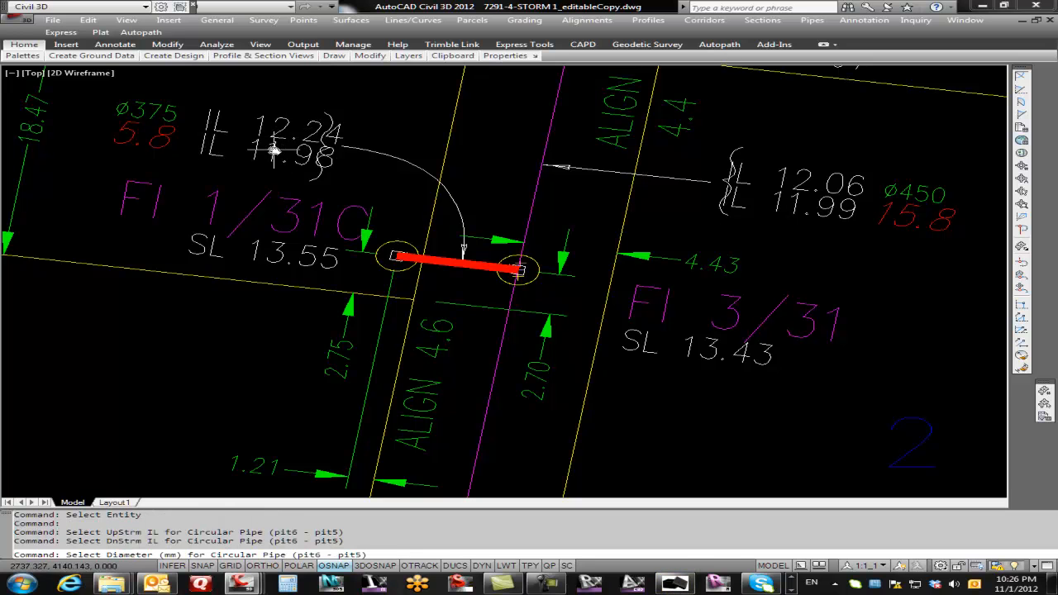
left_click(173, 119)
scroll(482, 232, "down", 4)
scroll(405, 273, "up", 2)
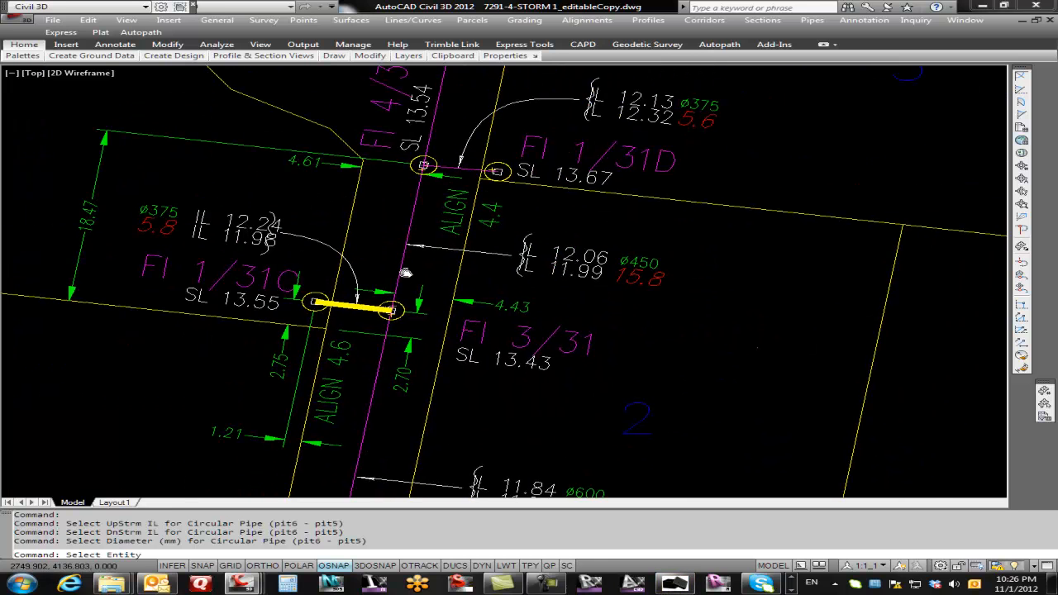
Capture upstream IL 12.06, downstream IL 11.99 and diameter 450 mm for the main-line pipe between pits FI 4/31 and FI 3/31.
left_click(411, 224)
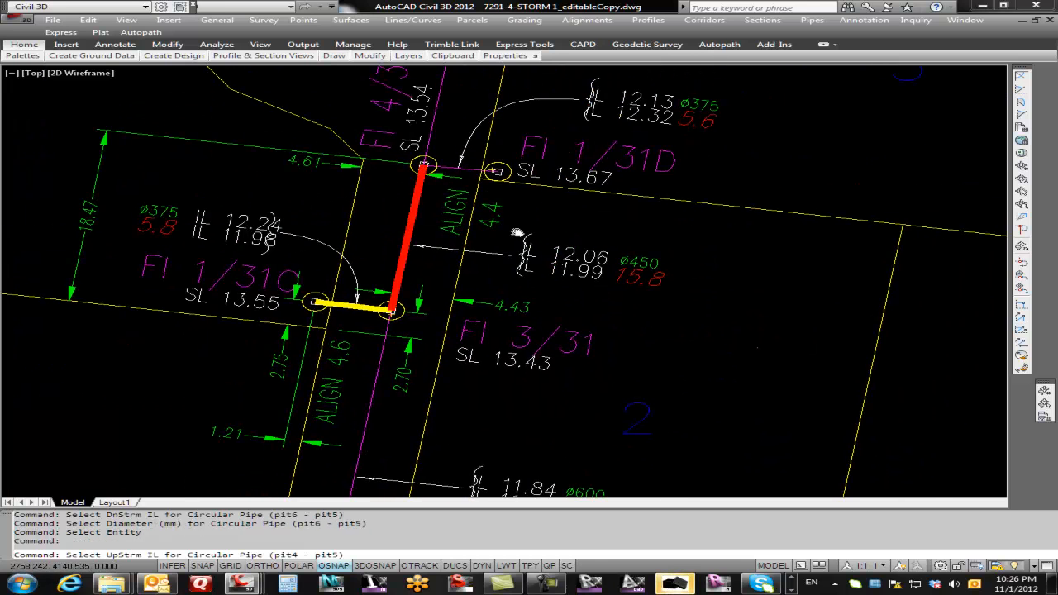
left_click(579, 258)
left_click(566, 268)
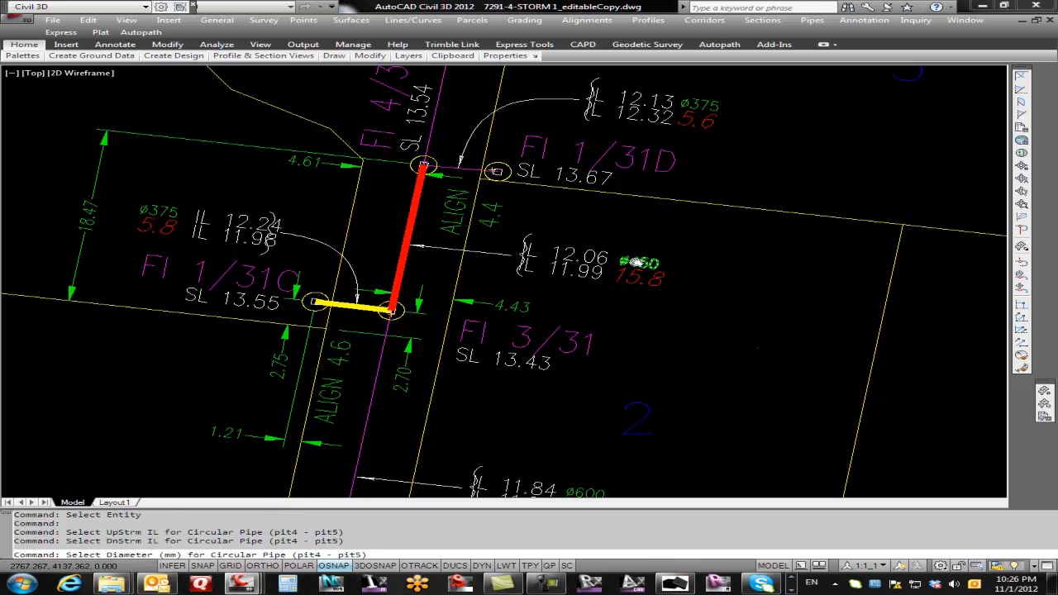
left_click(634, 262)
Capture invert levels 12.32 and 12.13 and diameter 375 mm for the pipe between pits FI 1/31D and FI 4/31.
scroll(485, 212, "down", 4)
scroll(483, 190, "up", 5)
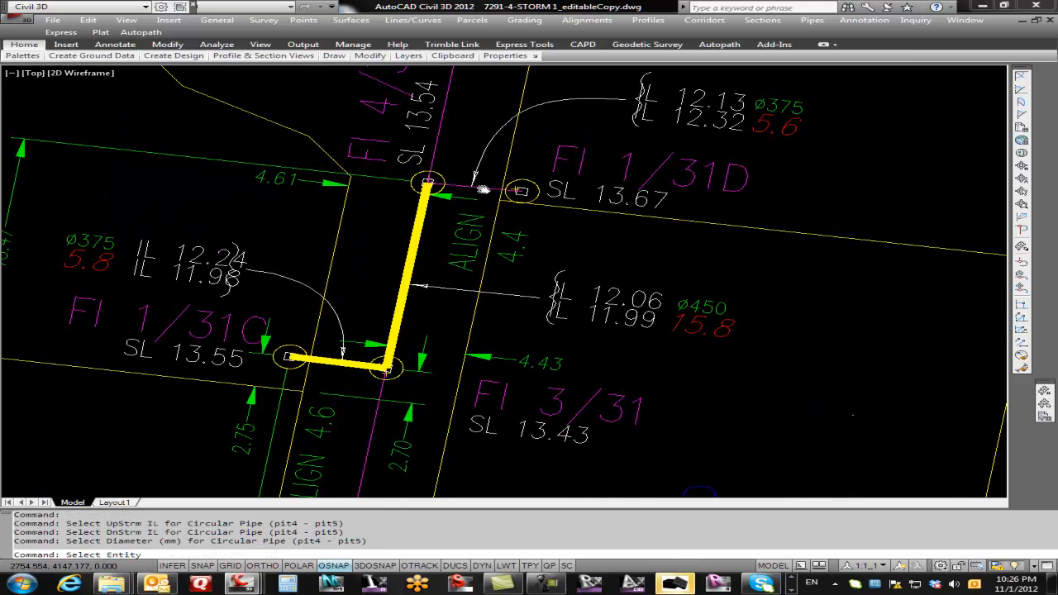
left_click(484, 189)
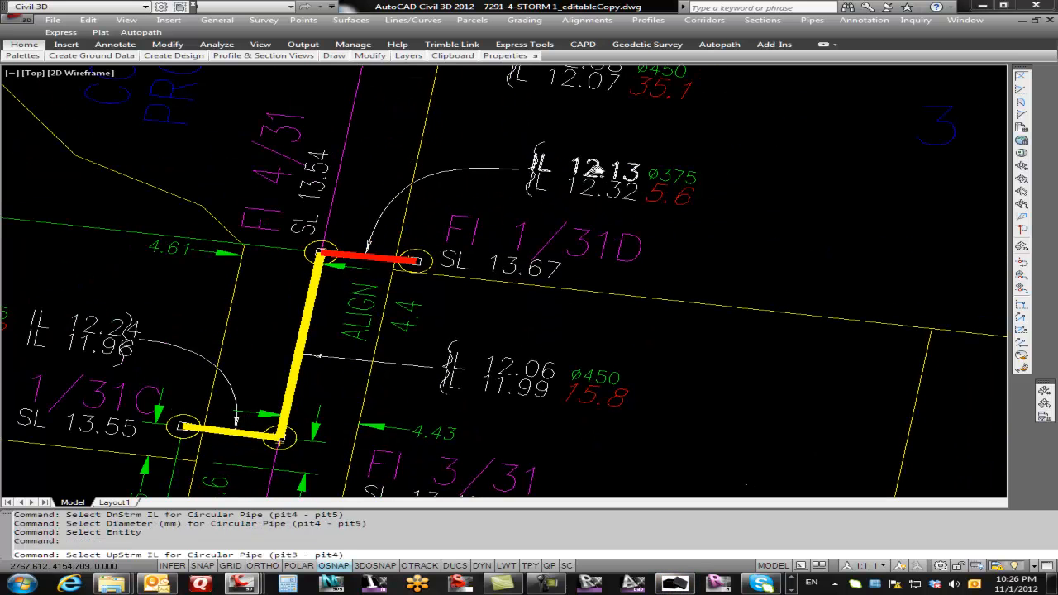
left_click(595, 169)
left_click(595, 169)
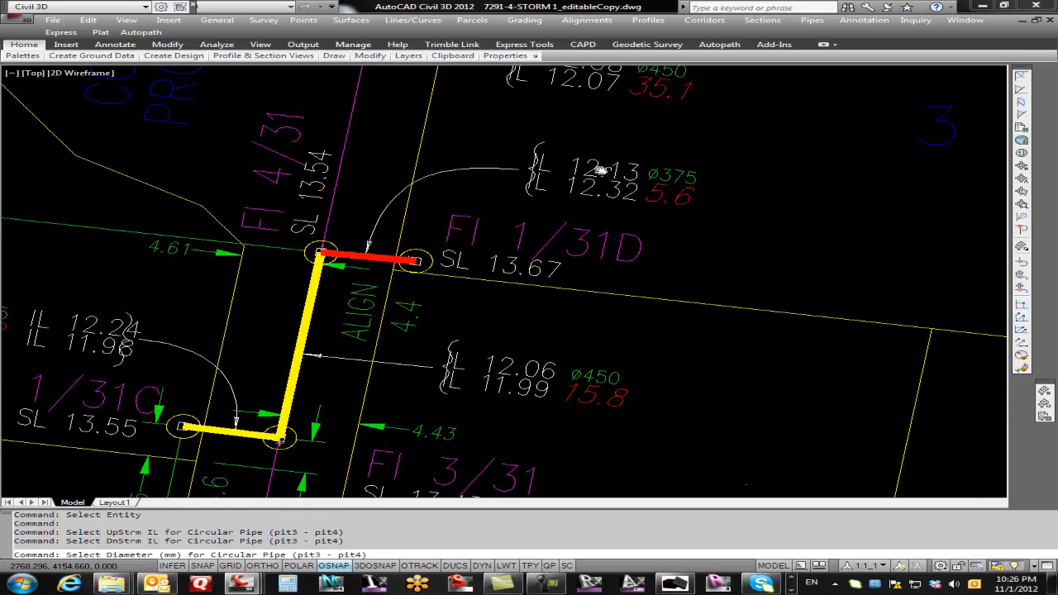
left_click(666, 175)
Try to select the main-line pipe between pits FI 5/31 and FI 4/31 for property capture.
scroll(395, 342, "down", 4)
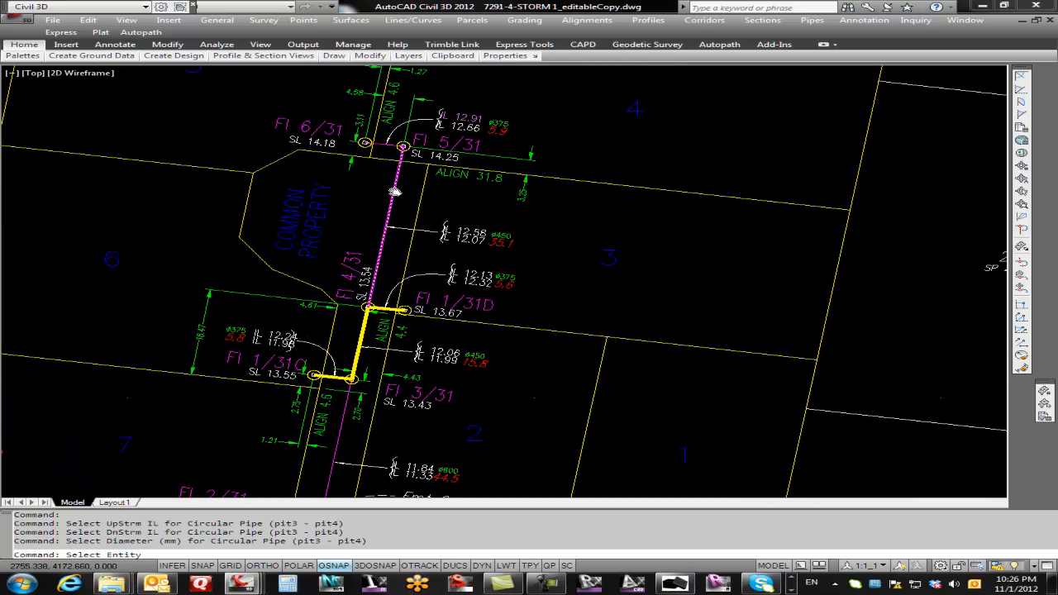
left_click(395, 192)
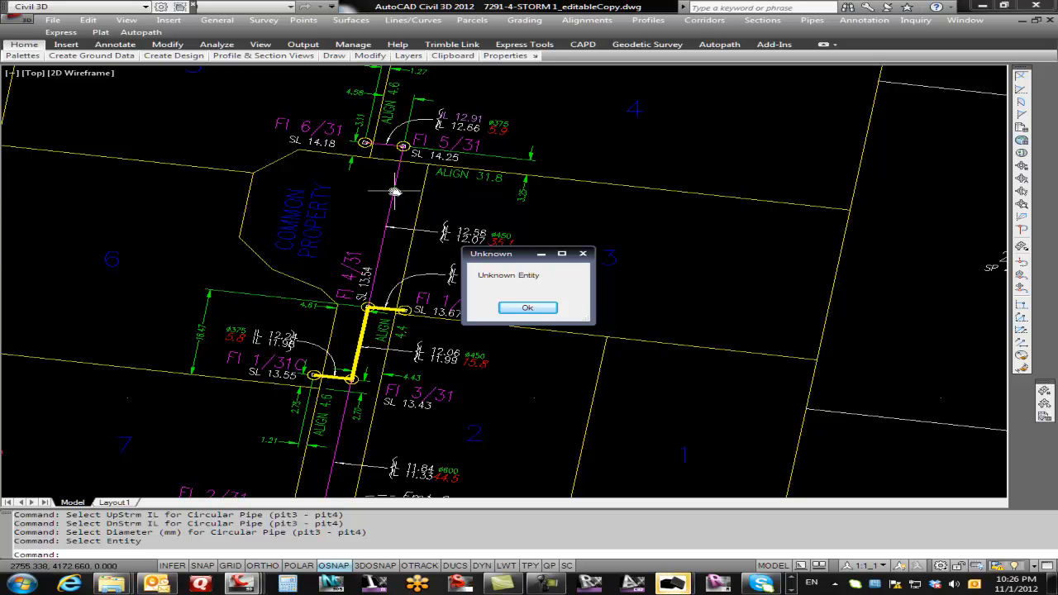
left_click(538, 307)
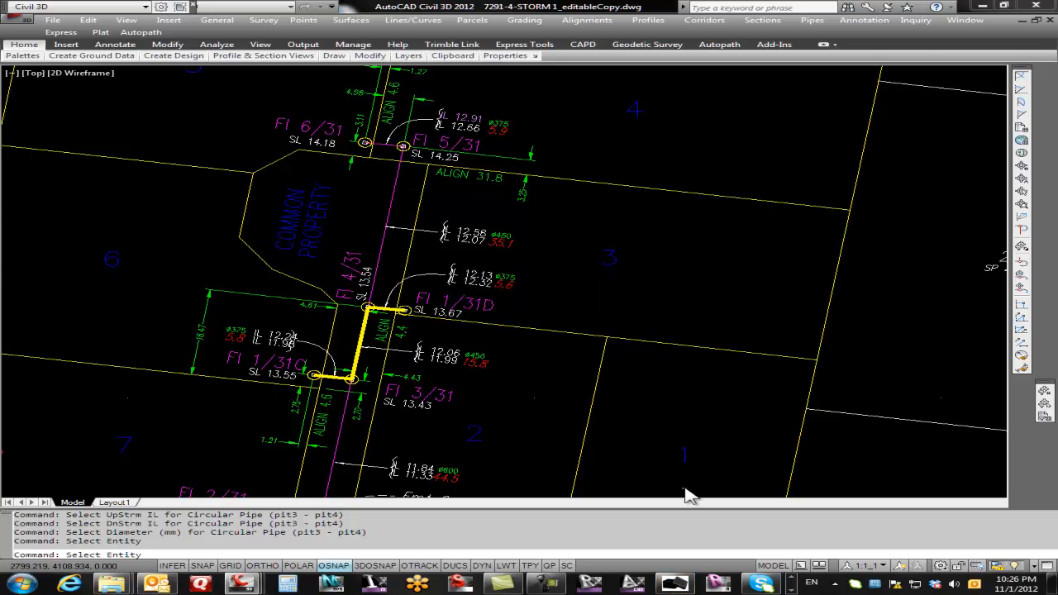
Draw all line features of the STORMWATER group into the 7291-4-STORM 1 drawing.
left_click(675, 584)
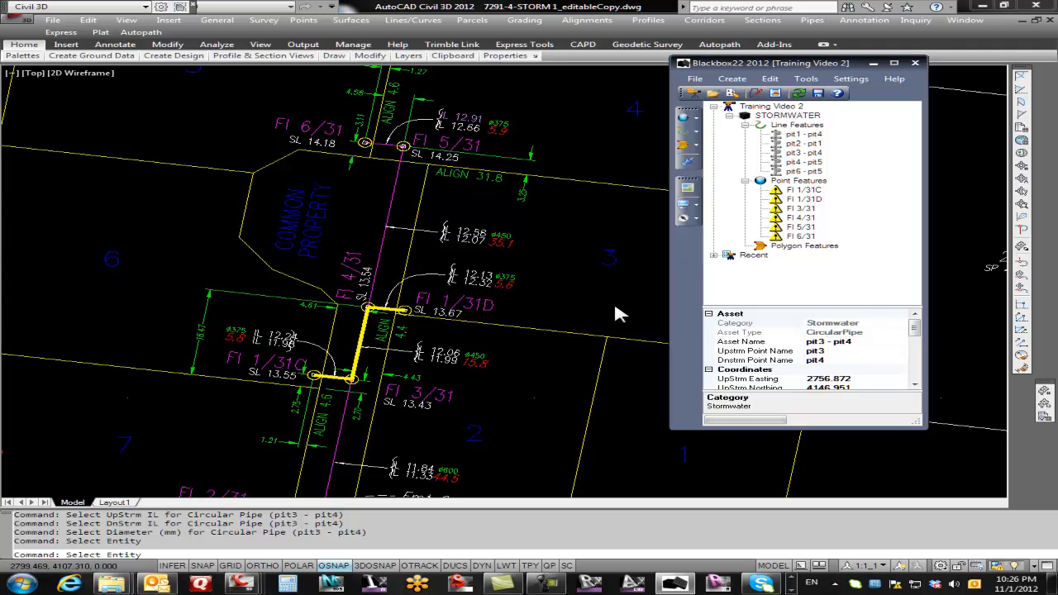
left_click(457, 443)
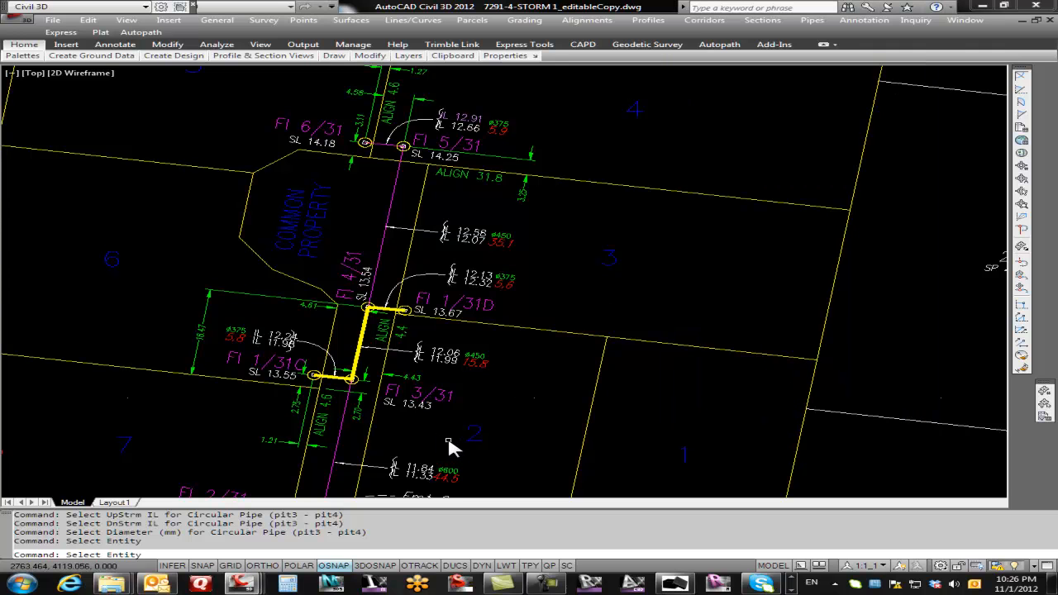
left_click(675, 584)
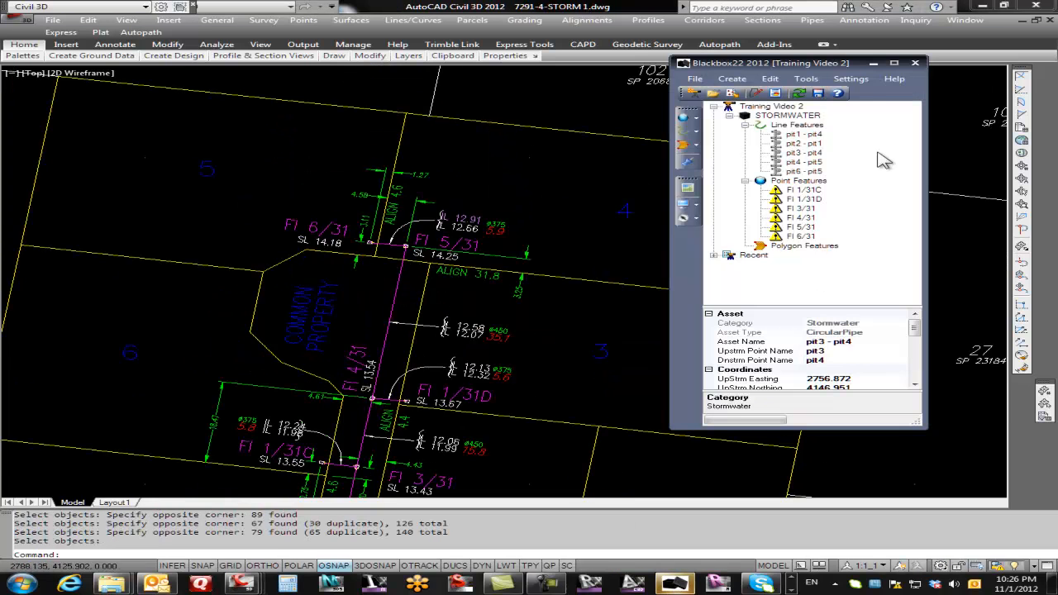
right_click(792, 125)
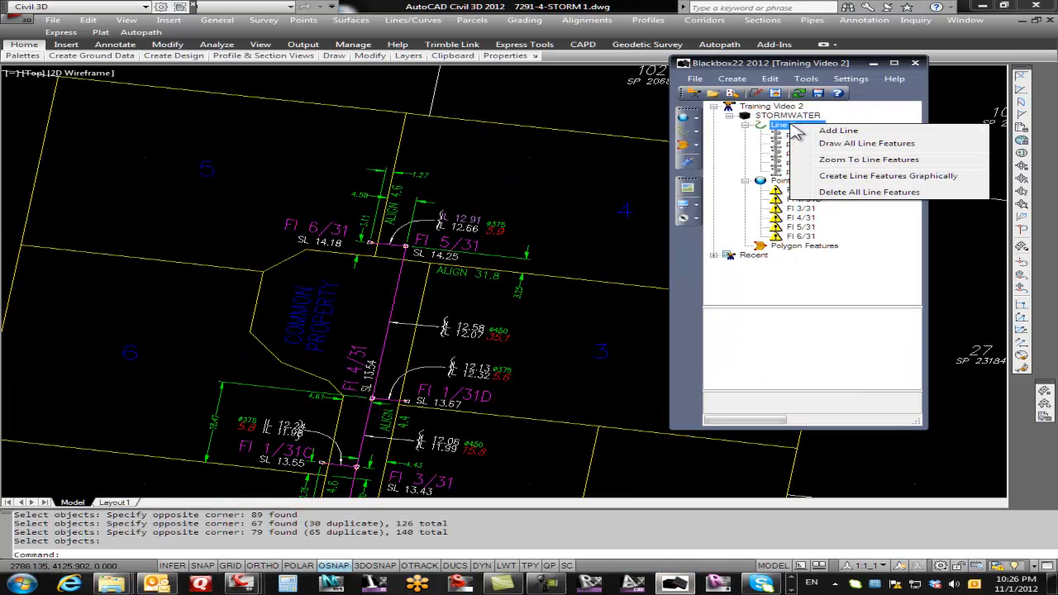
left_click(846, 144)
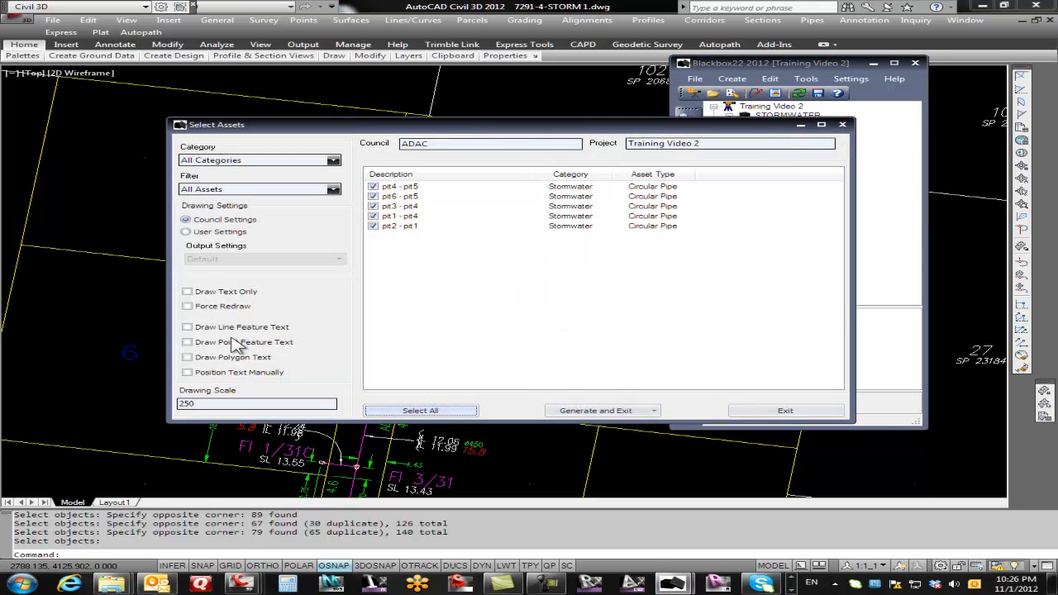
left_click(595, 411)
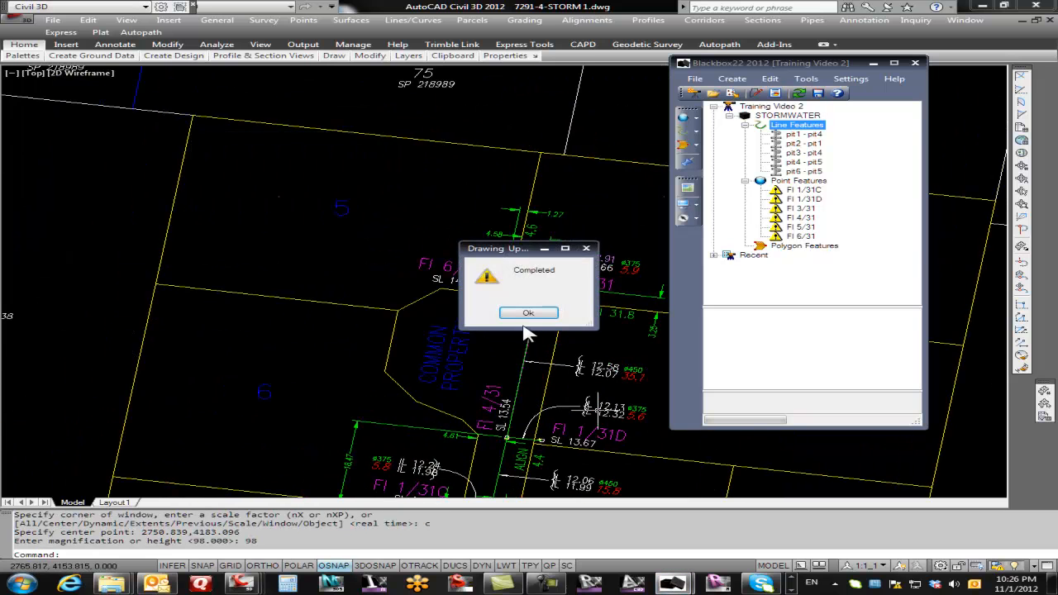
left_click(532, 314)
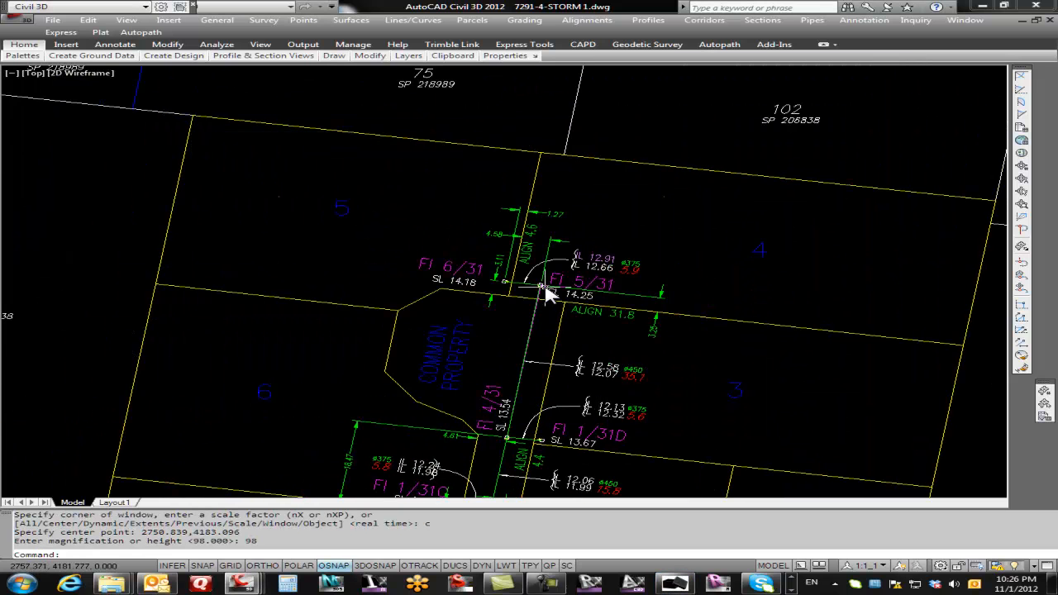
Examine how the drawn pipe features line up with the original pipe lines at pits FI 5/31 and FI 6/31.
scroll(548, 293, "up", 10)
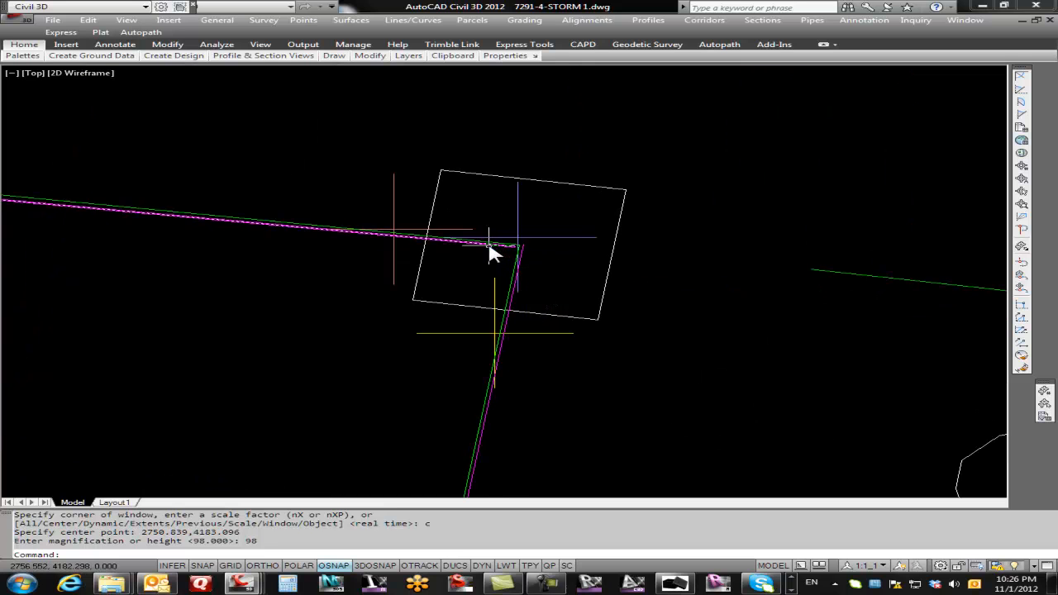
mouse_move(523, 250)
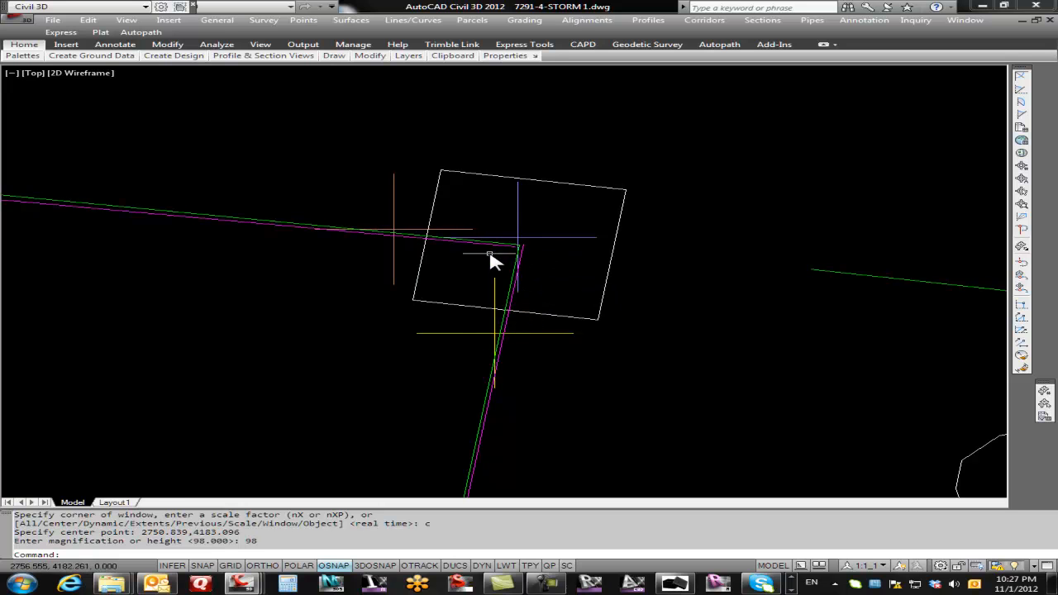
scroll(492, 252, "down", 4)
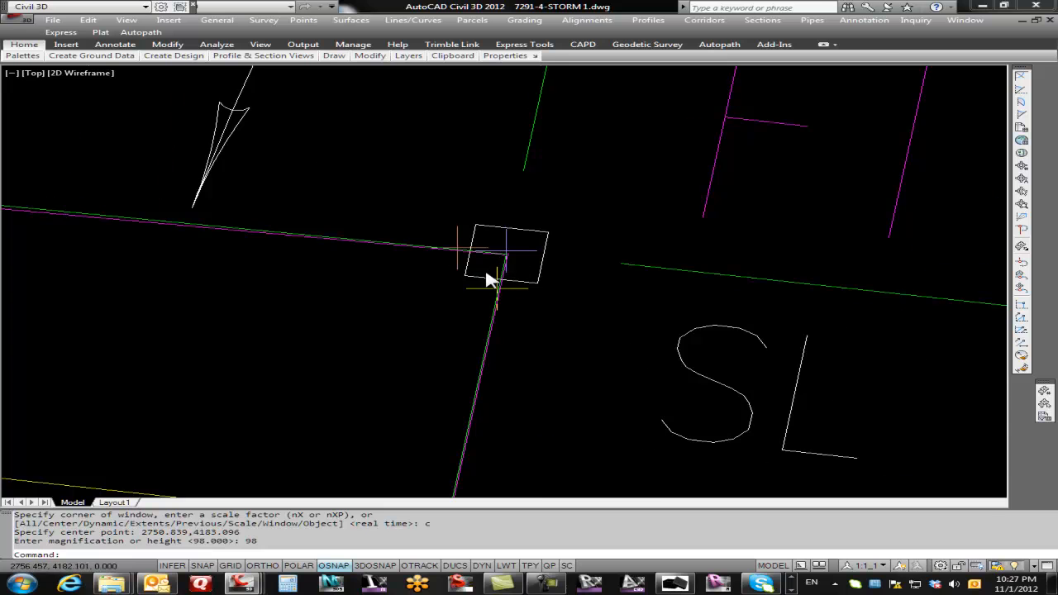
scroll(489, 276, "down", 4)
middle_click_drag(263, 257, 354, 263)
scroll(315, 248, "up", 3)
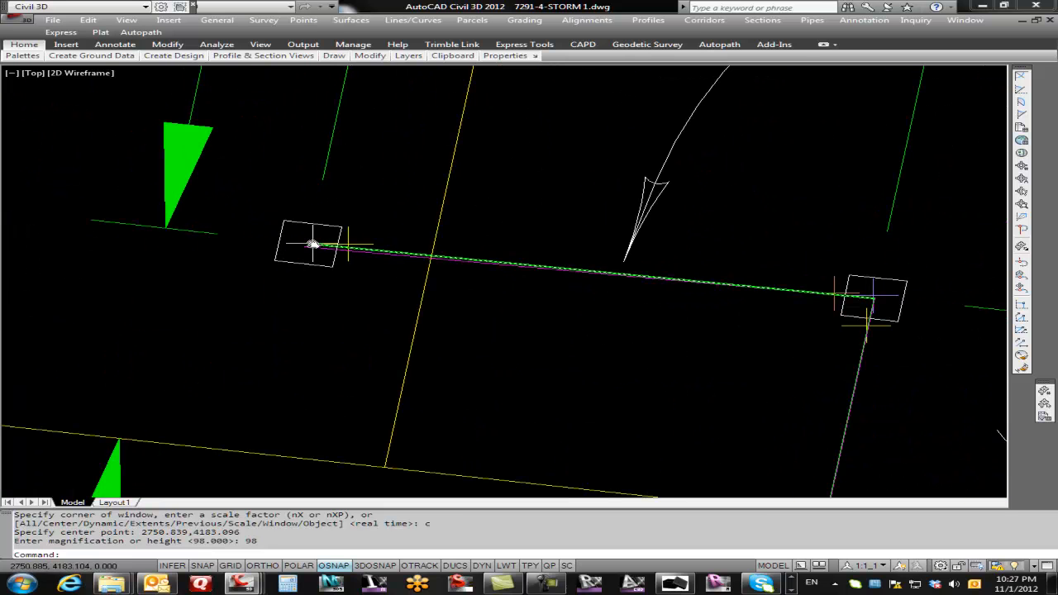
scroll(374, 260, "down", 1)
scroll(581, 289, "down", 1)
middle_click_drag(581, 289, 512, 215)
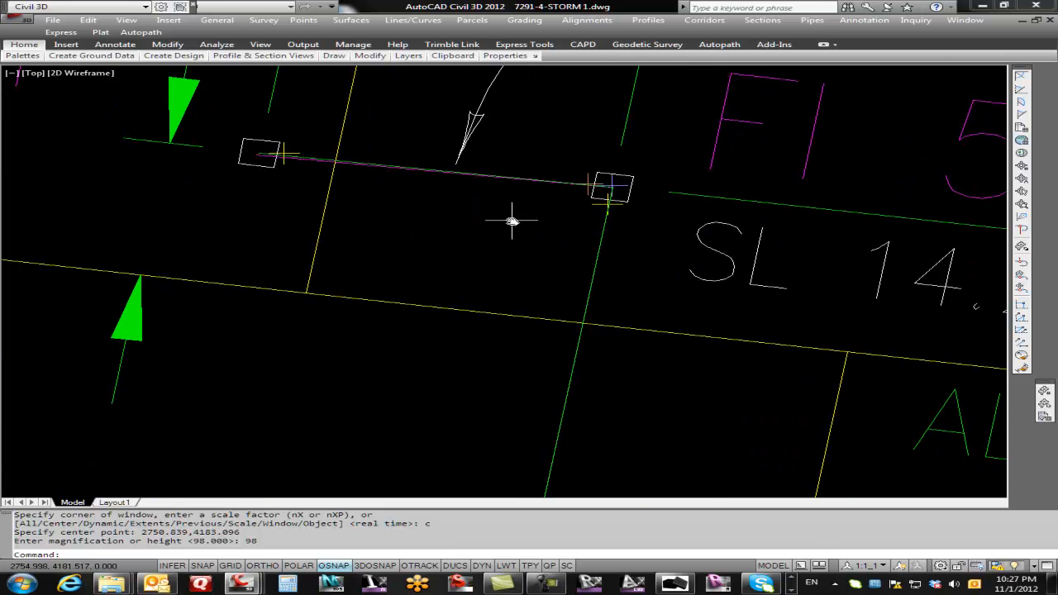
scroll(612, 189, "up", 4)
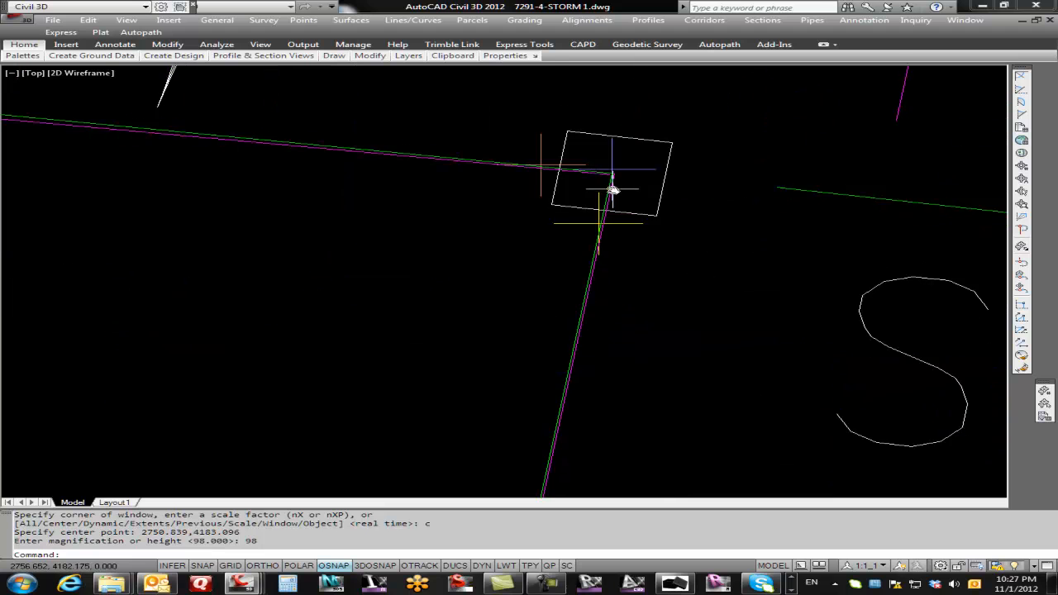
scroll(613, 189, "up", 3)
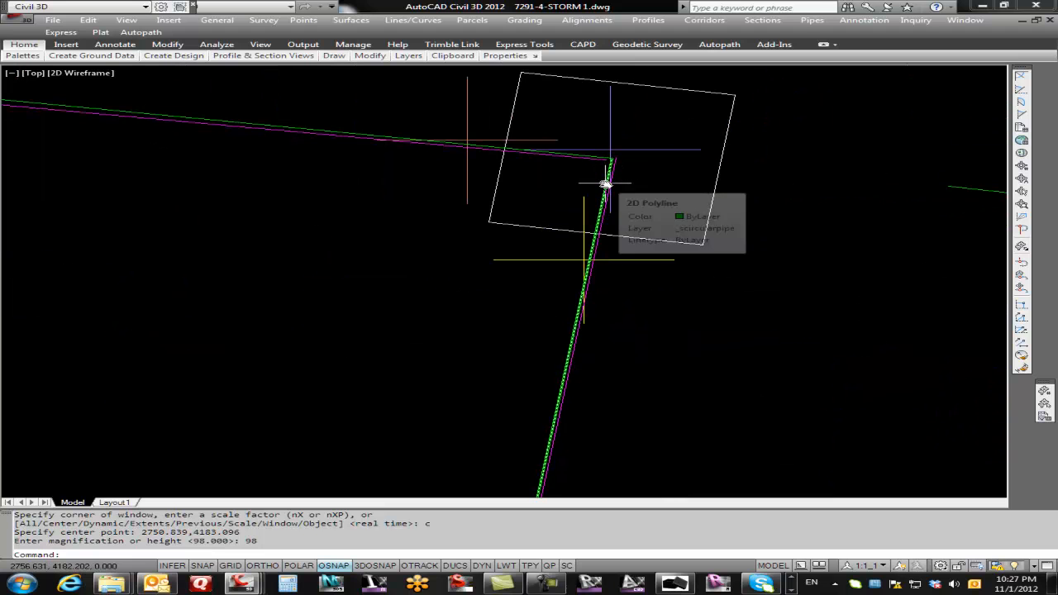
scroll(606, 184, "down", 3)
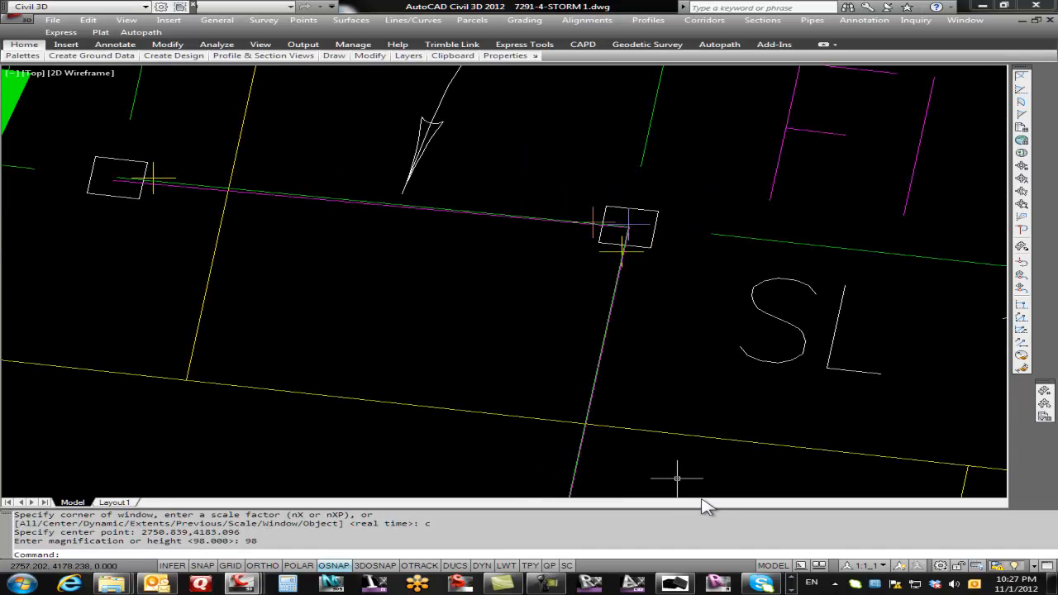
In the editable copy drawing, capture upstream IL 12.58, downstream IL 12.07 and diameter 450 mm for the pipe between FI 5/31 and FI 4/31.
left_click(674, 584)
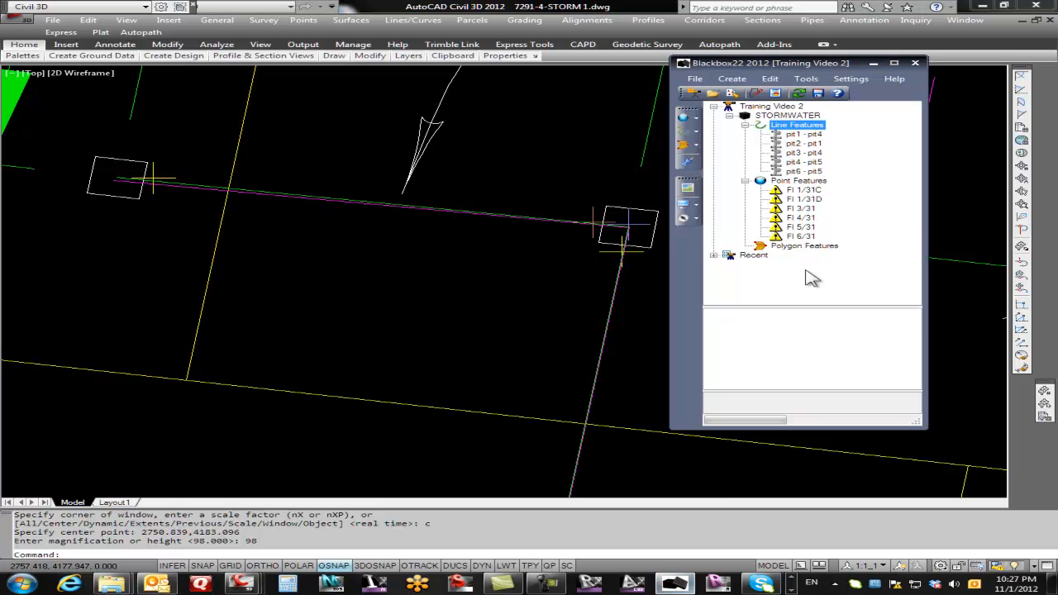
left_click(686, 206)
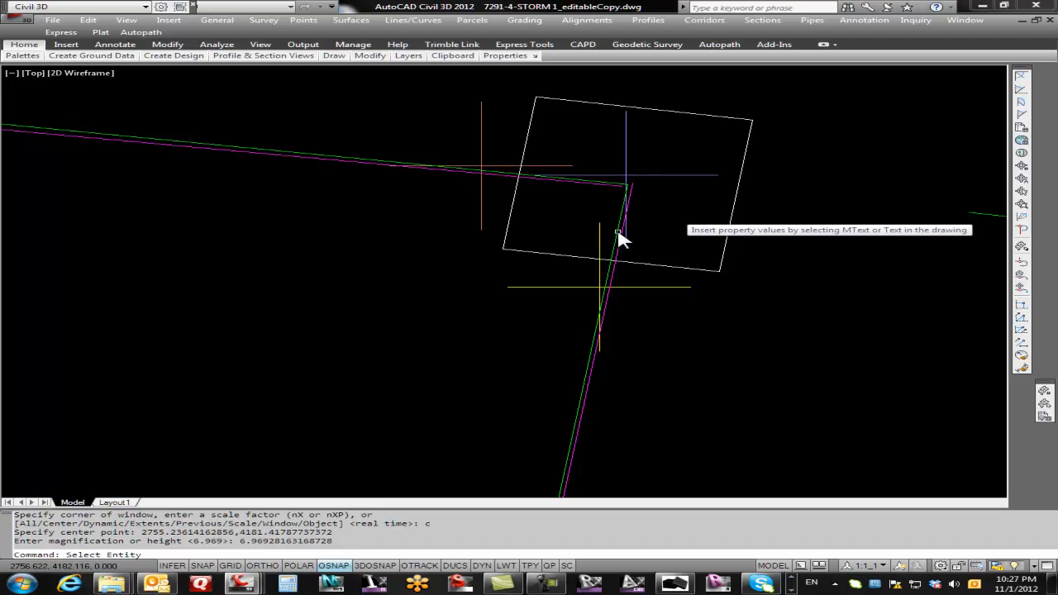
left_click(617, 233)
scroll(538, 256, "down", 5)
middle_click_drag(544, 292, 461, 198)
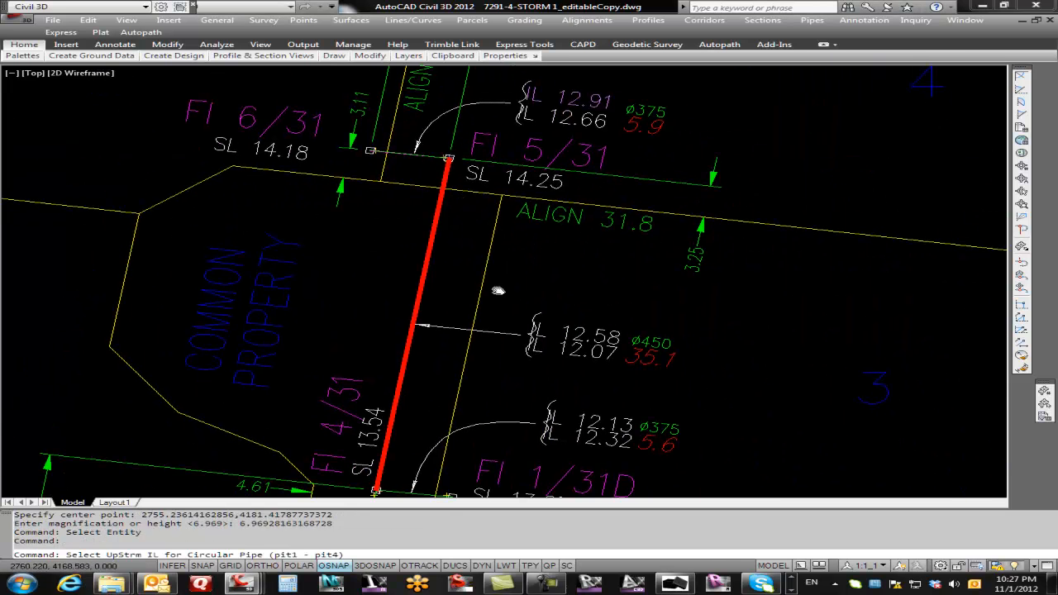
left_click(581, 335)
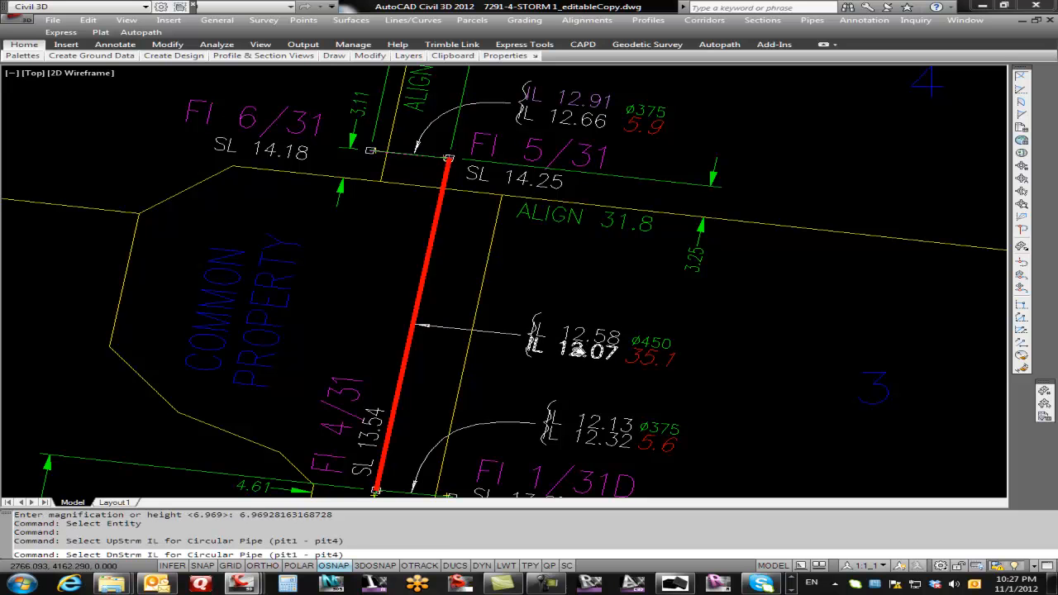
left_click(577, 352)
left_click(642, 342)
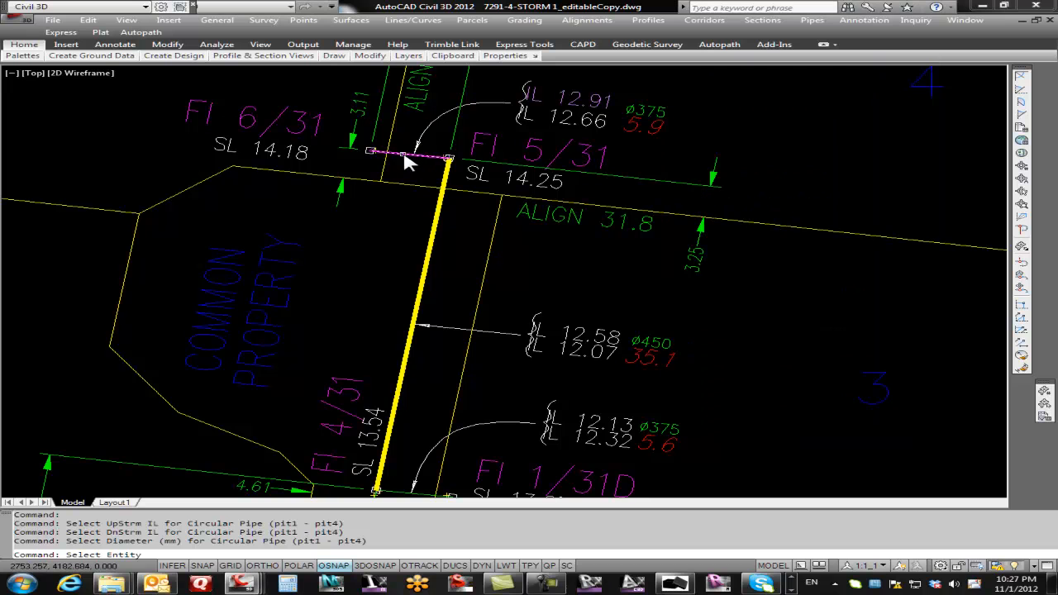
Capture upstream IL 12.91, downstream IL 12.66 and diameter 375 mm for the pipe between pits FI 6/31 and FI 5/31.
left_click(407, 154)
scroll(453, 174, "down", 3)
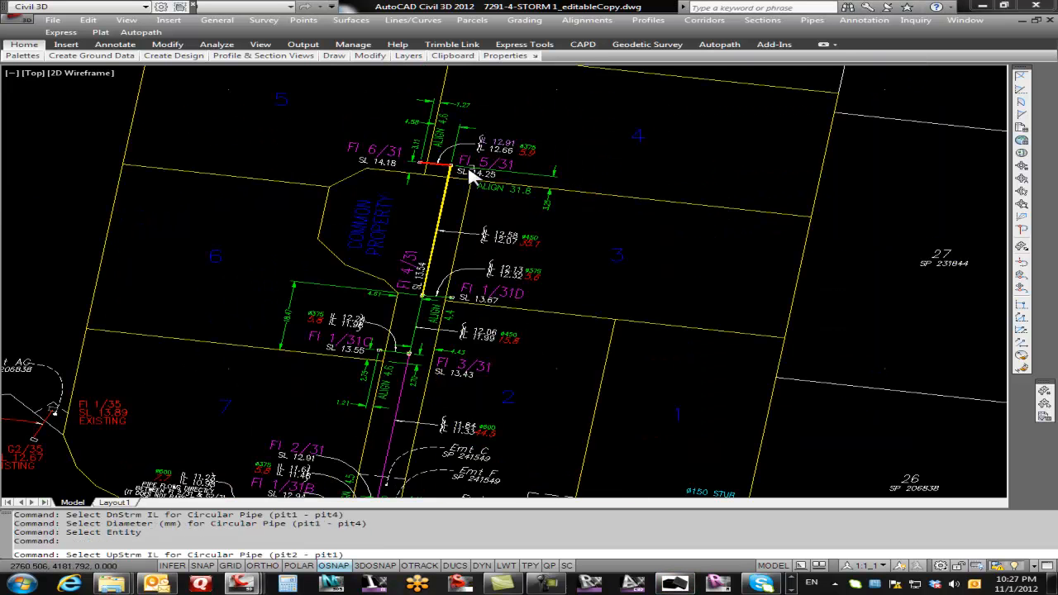
left_click(513, 148)
left_click(534, 153)
left_click(532, 148)
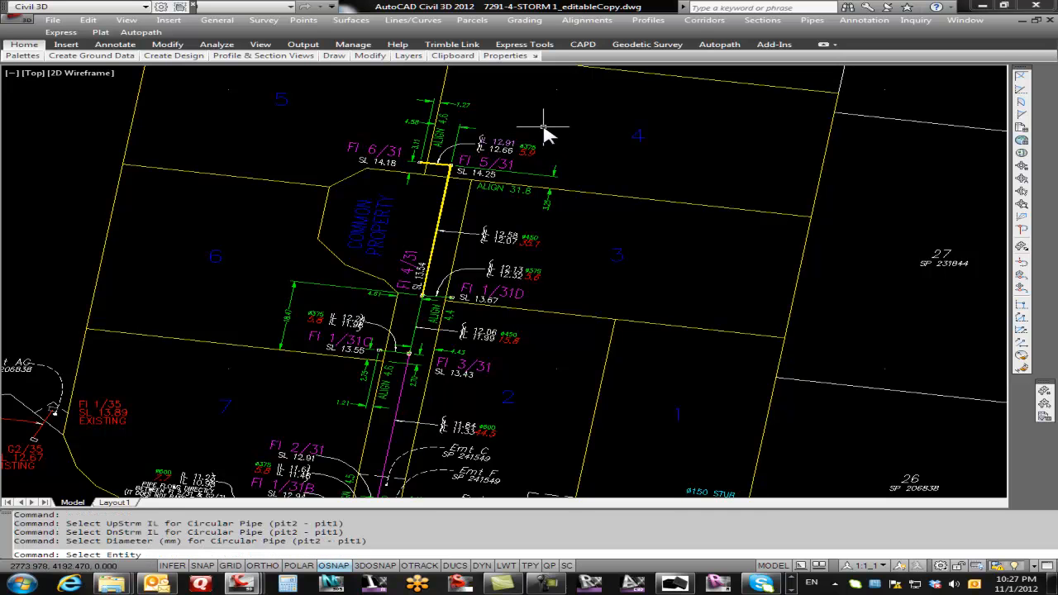
Switch to the 7291-4-STORM 1 drawing and edit pit FI 1/31C, setting the depth of its outgoing pipe to pit5 to 2.
key("ctrl+Tab")
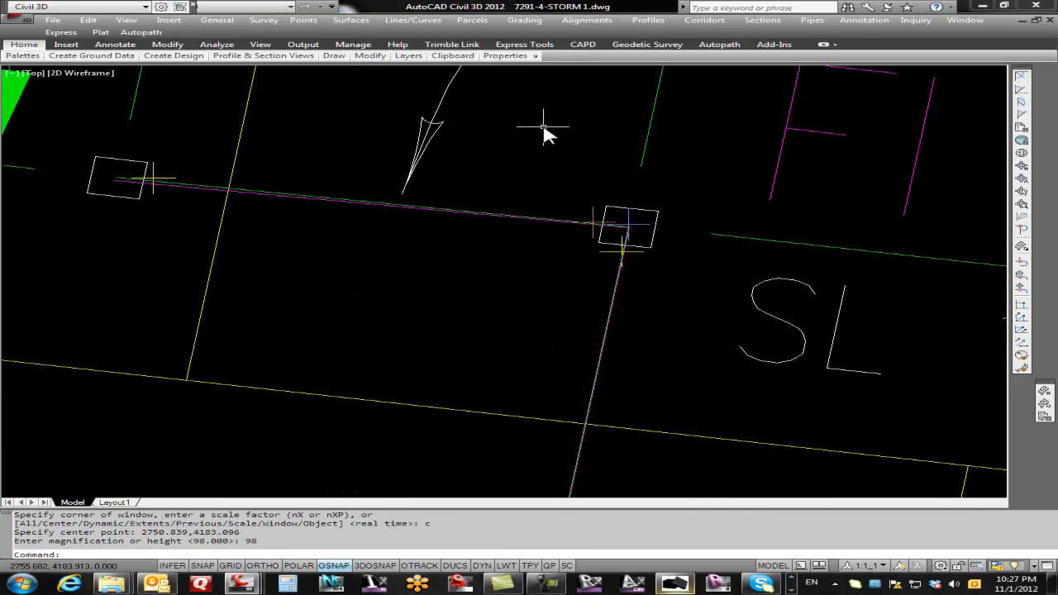
left_click(676, 584)
mouse_move(805, 189)
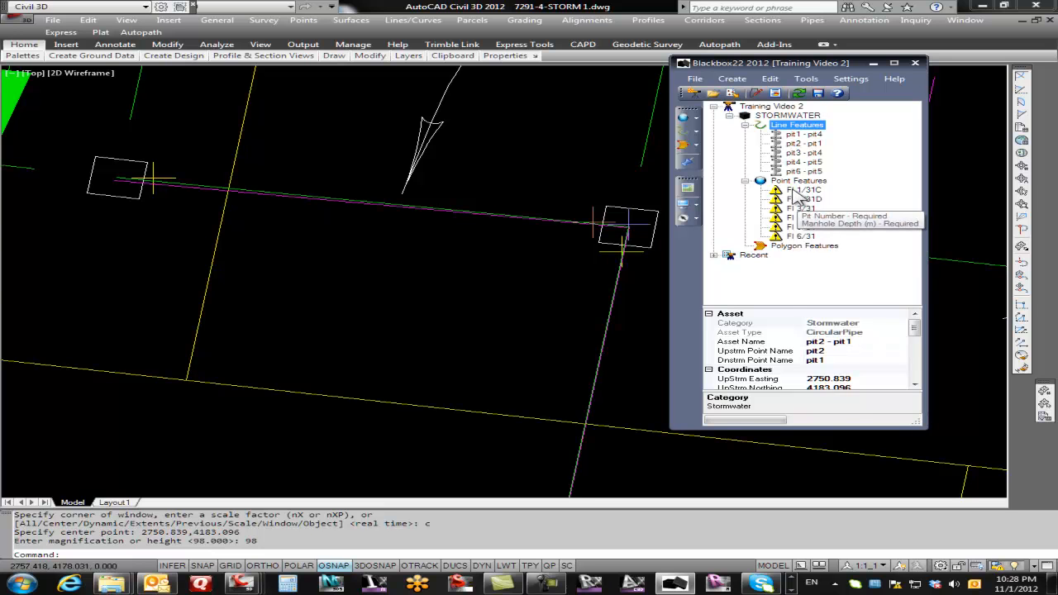
right_click(793, 189)
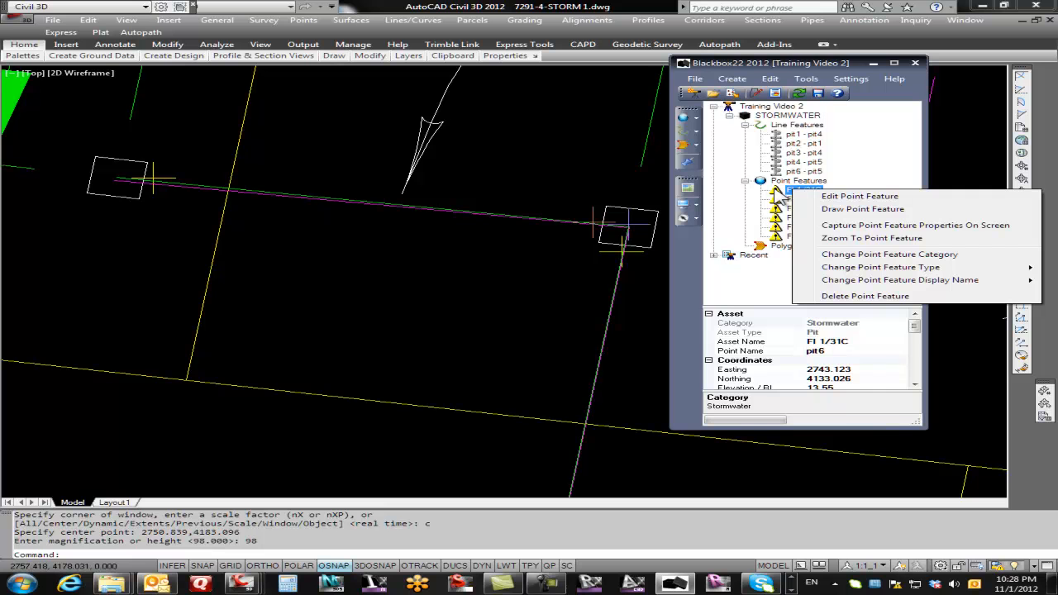
left_click(832, 199)
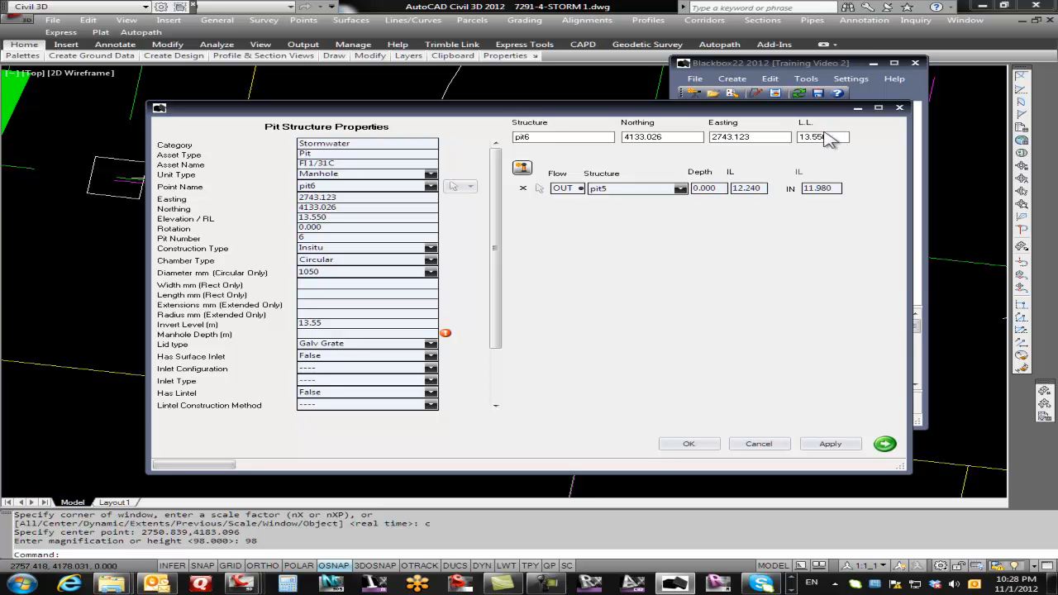
double_click(722, 189)
type("2")
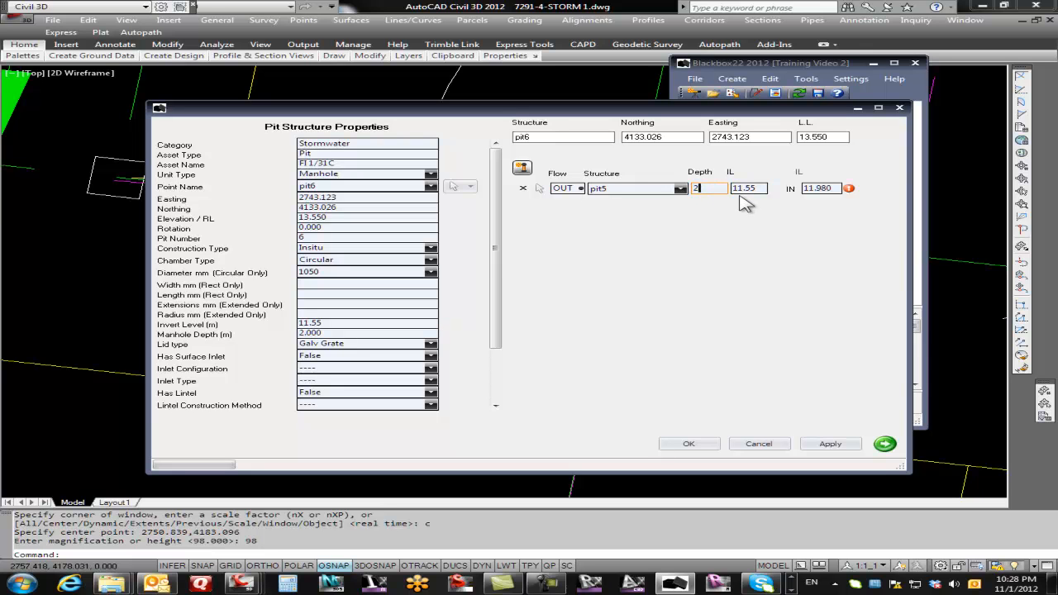
Commit the outgoing pipe's depth of 2 and save the properties of pit FI 1/31C.
left_click(747, 188)
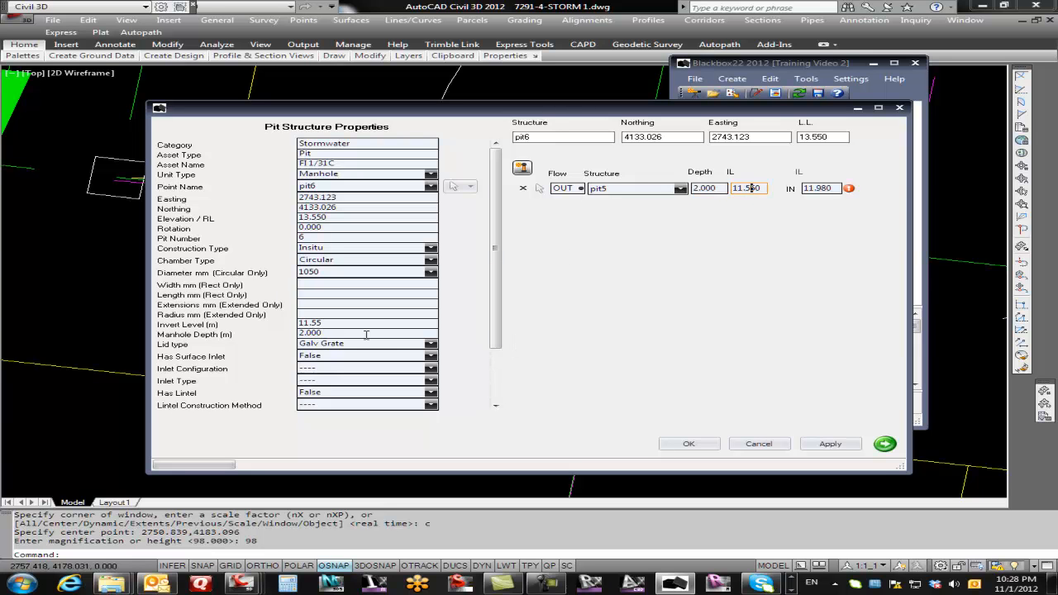
left_click(693, 444)
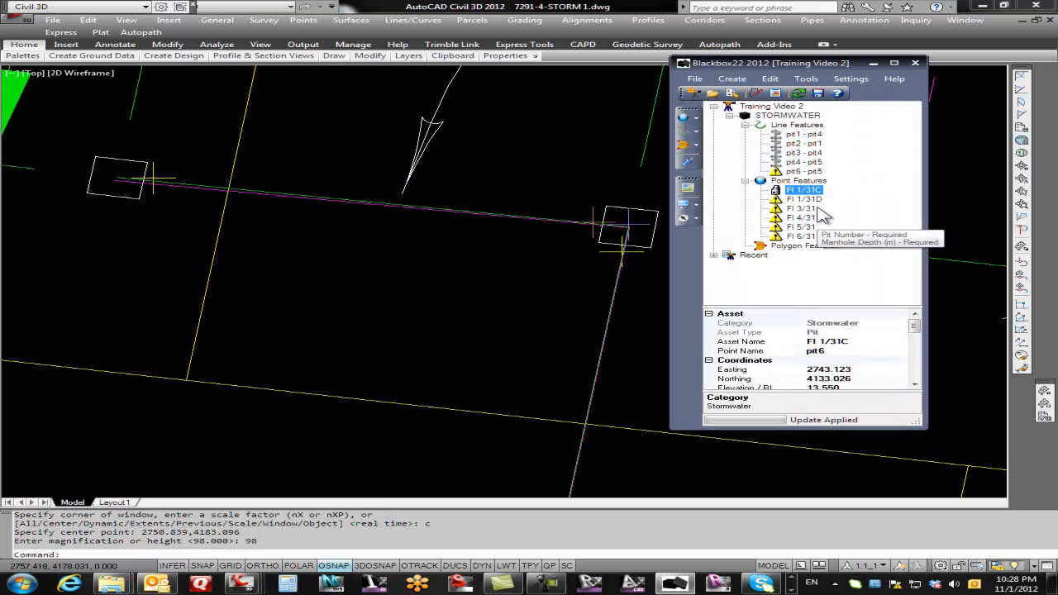
Update the properties of all line features from pit1 - pit4 through pit6 - pit5 together, and check the remaining pipe and pit warnings.
left_click(783, 136)
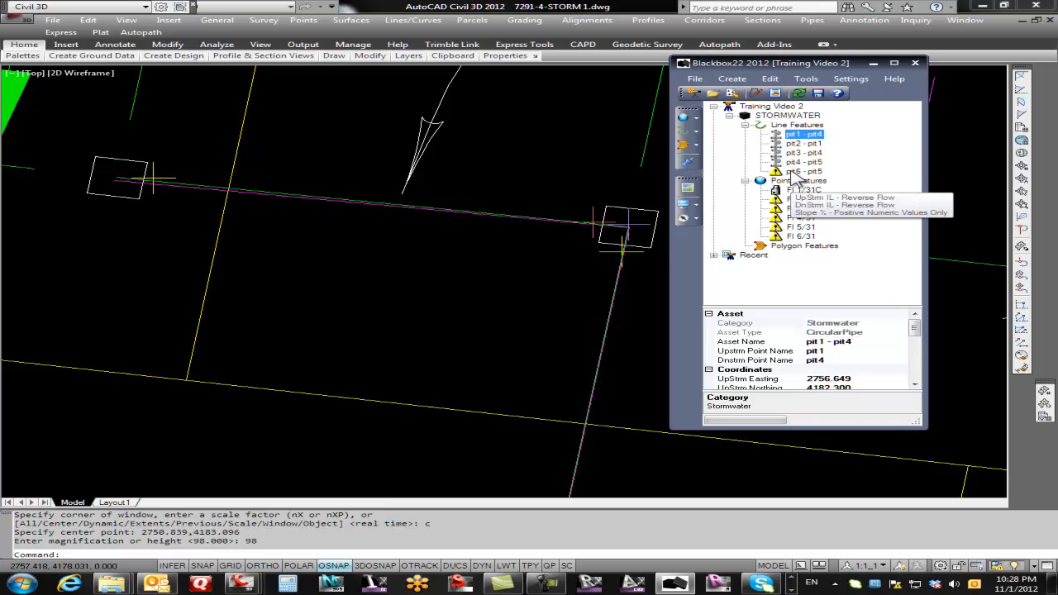
left_click(793, 172, "shift")
right_click(792, 172)
left_click(827, 176)
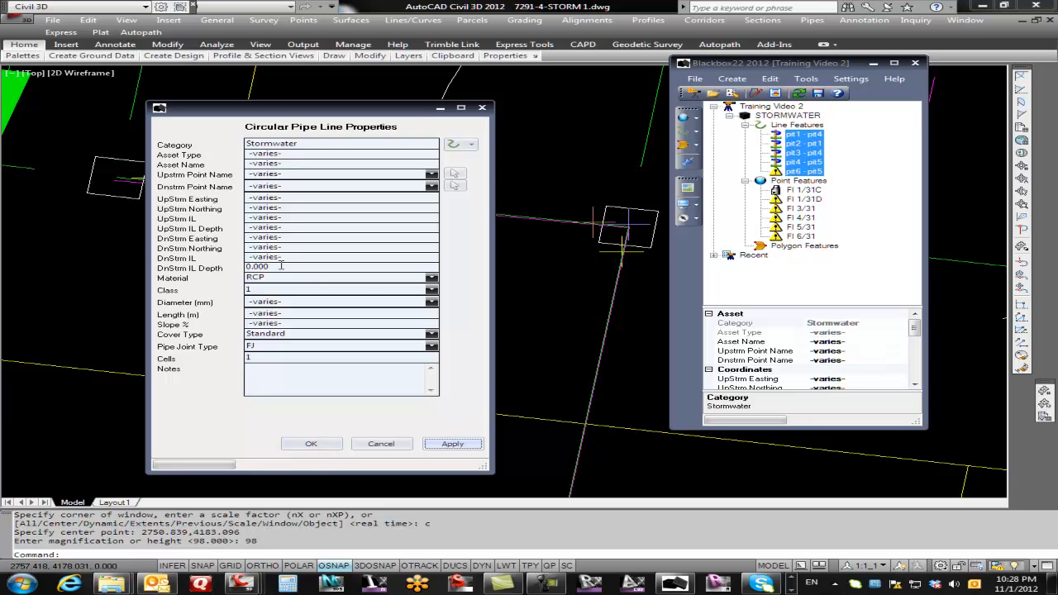
left_click(309, 443)
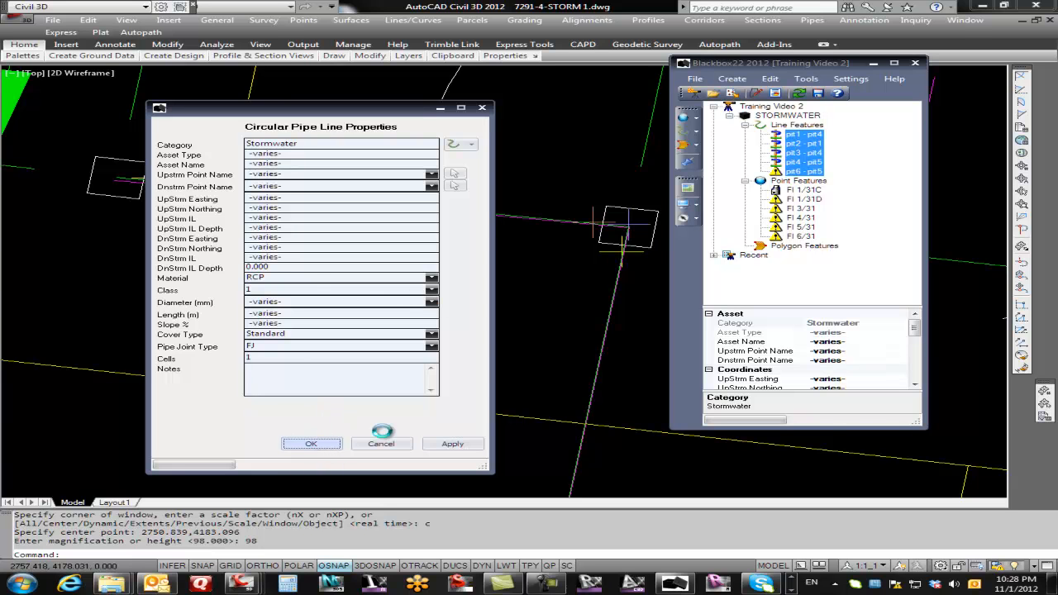
mouse_move(776, 172)
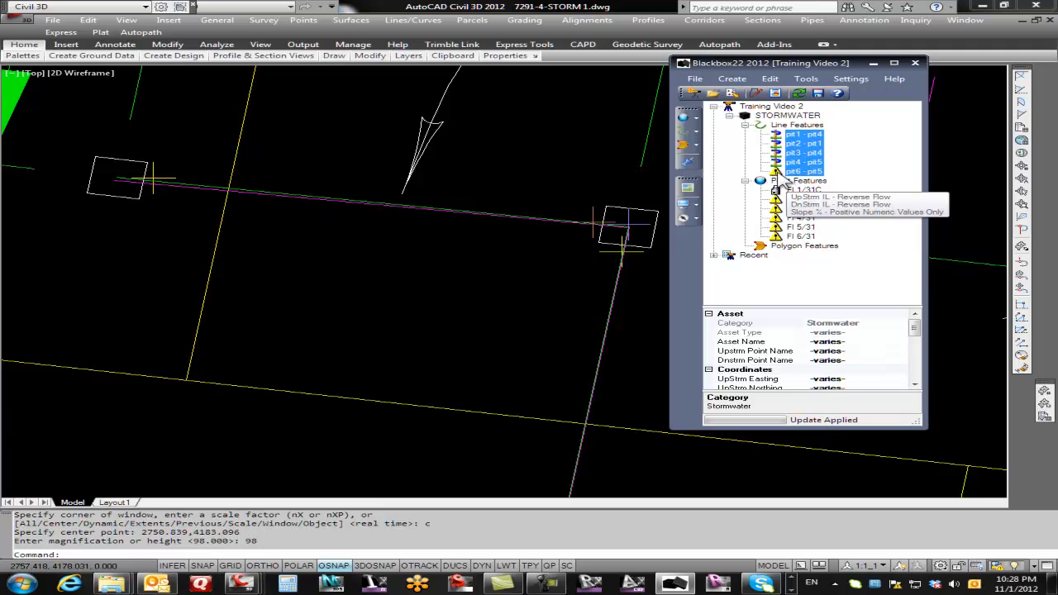
mouse_move(781, 213)
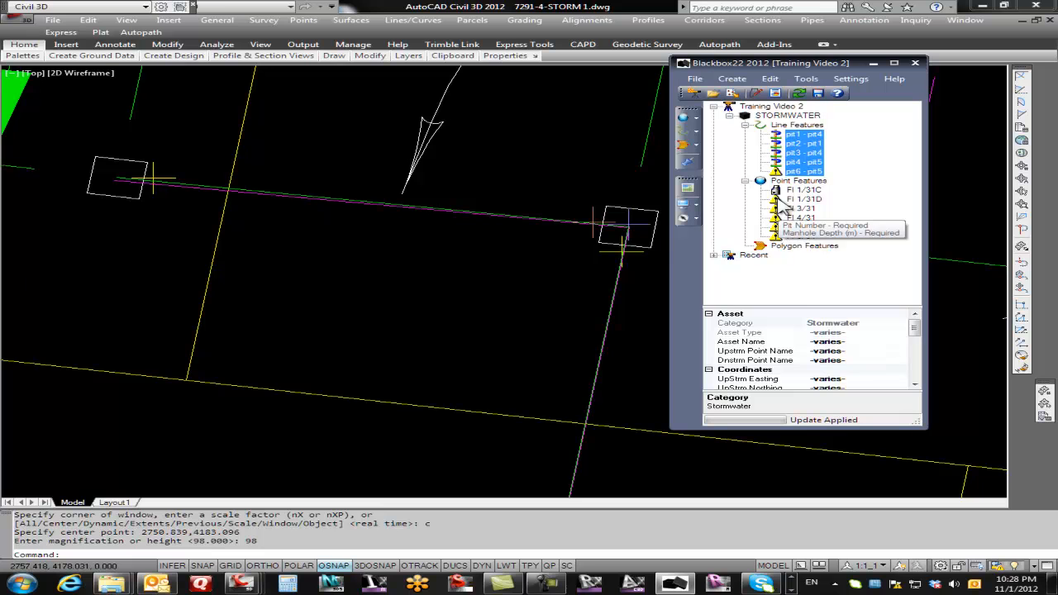